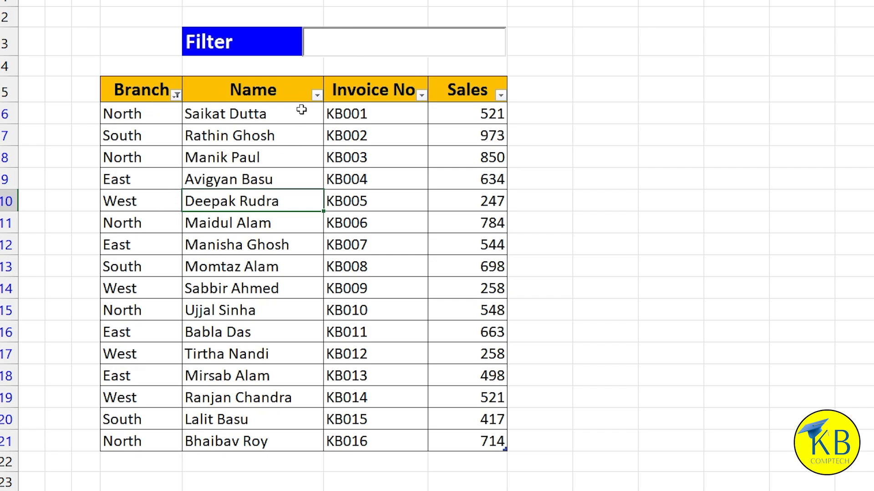
- Test the filter box by filtering the table for "n", and clear the entry
{"action": "left_click", "coordinate": [330, 40]}
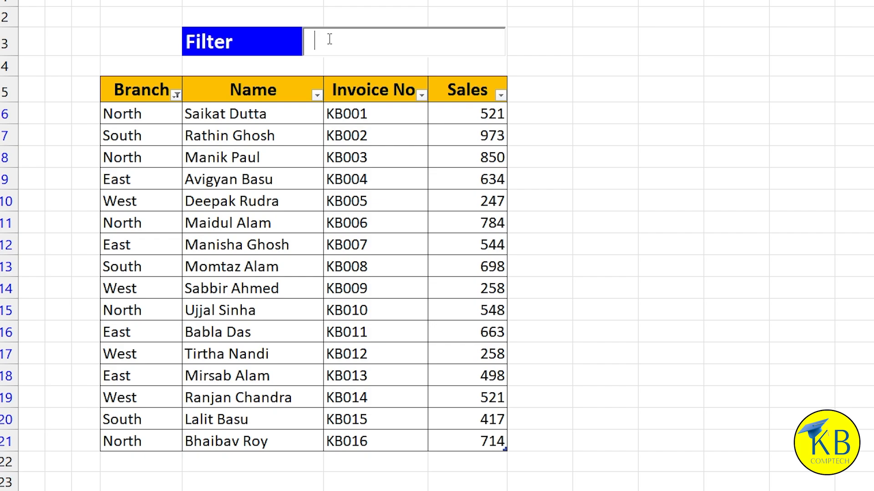
{"action": "type", "text": "n"}
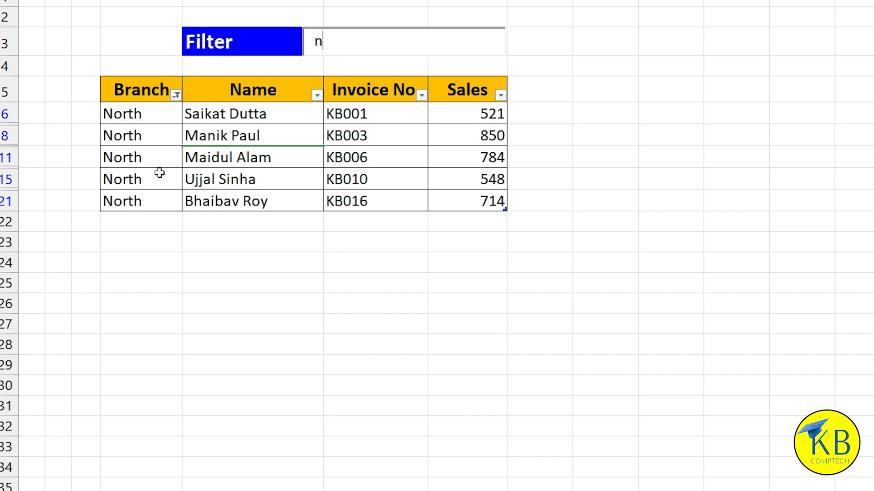
{"action": "key", "text": "BackSpace"}
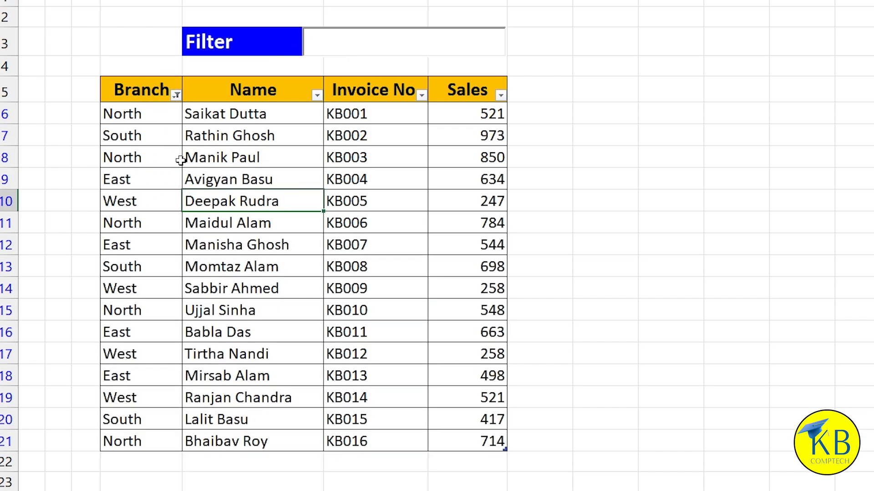
- Test the filter box by filtering the table for "so", and clear the entry
{"action": "type", "text": "s"}
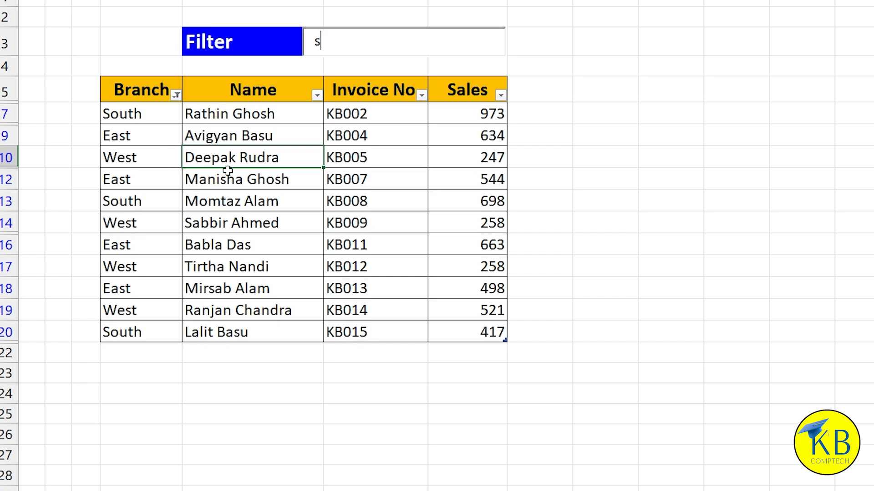
{"action": "type", "text": "o"}
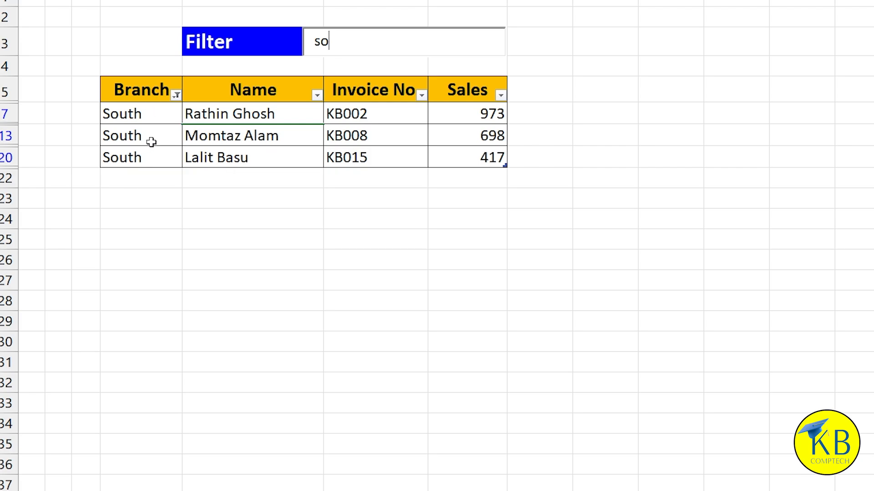
{"action": "key", "text": "BackSpace"}
{"action": "key", "text": "BackSpace"}
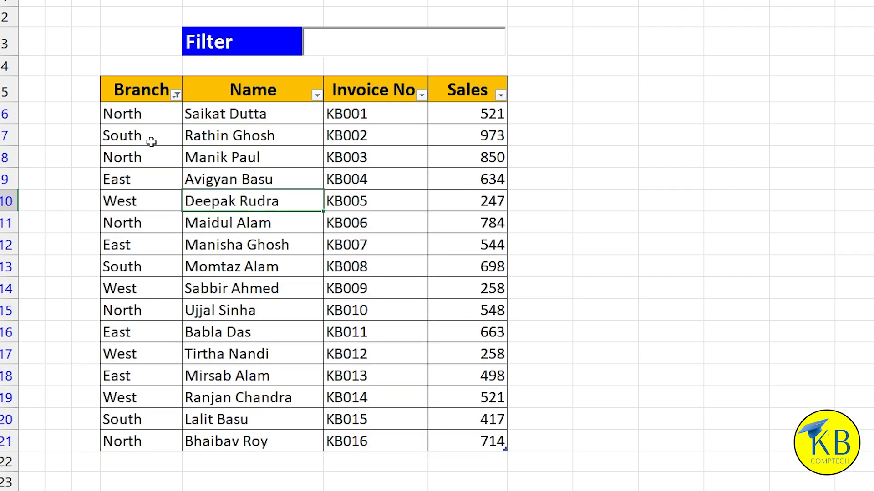
- Test the filter box by filtering the table for "ea", and clear the entry
{"action": "type", "text": "e"}
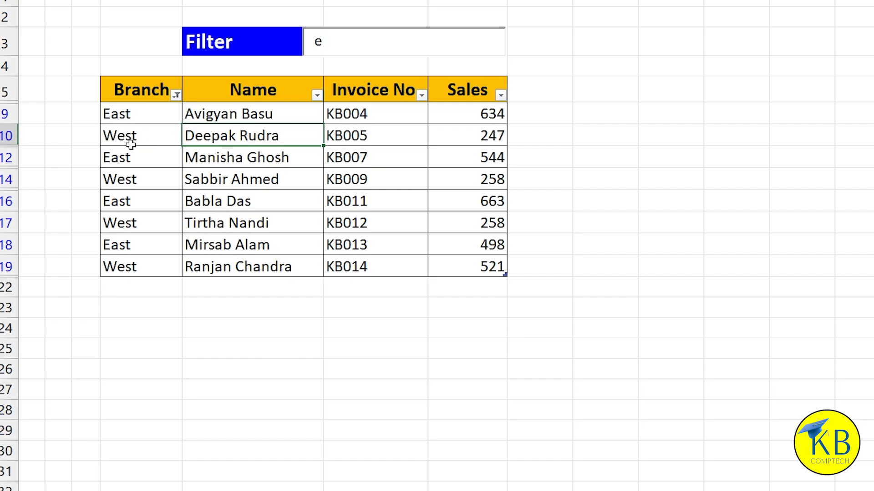
{"action": "type", "text": "a"}
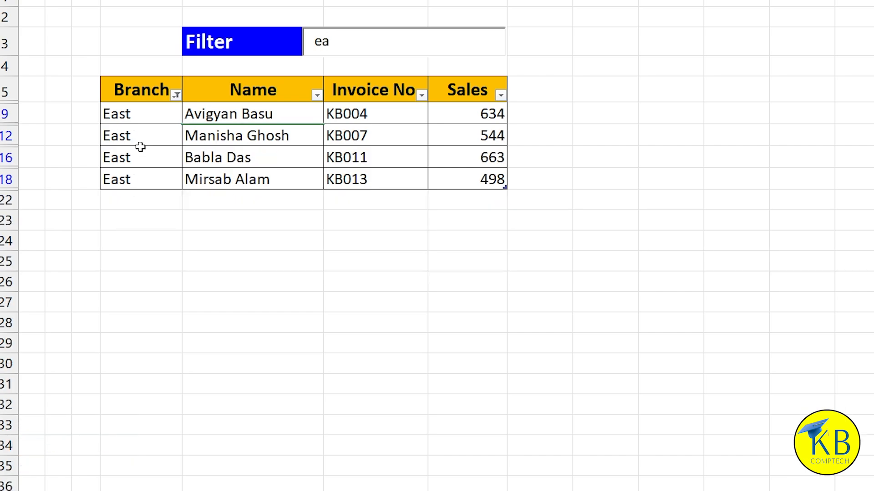
{"action": "key", "text": "BackSpace"}
{"action": "key", "text": "BackSpace"}
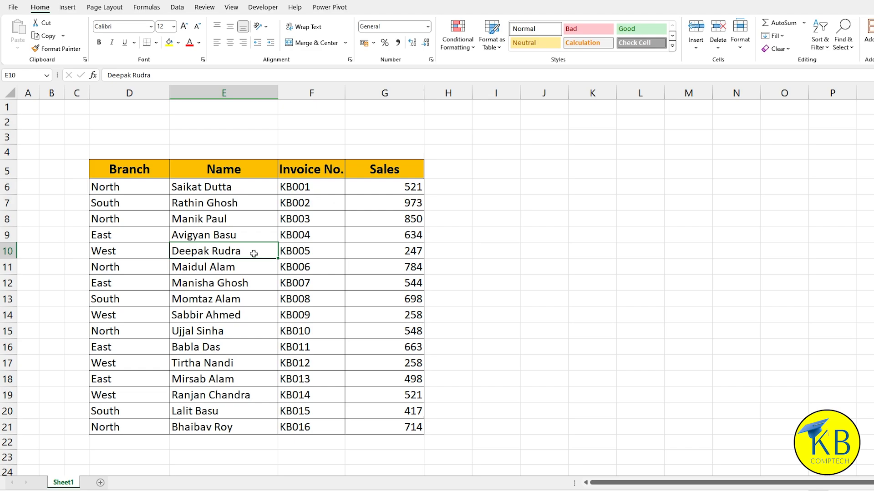
- Convert the data range D5:G21 into a table with headers
{"action": "left_click", "coordinate": [202, 283]}
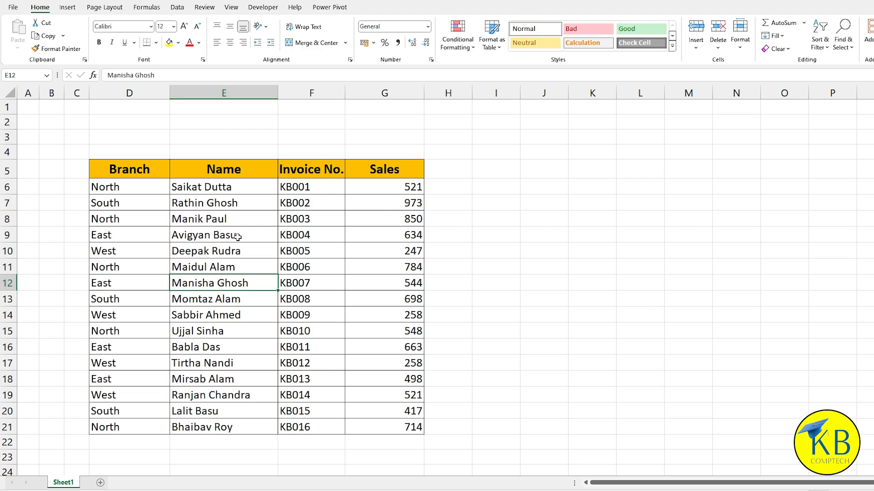
{"action": "left_click", "coordinate": [238, 237]}
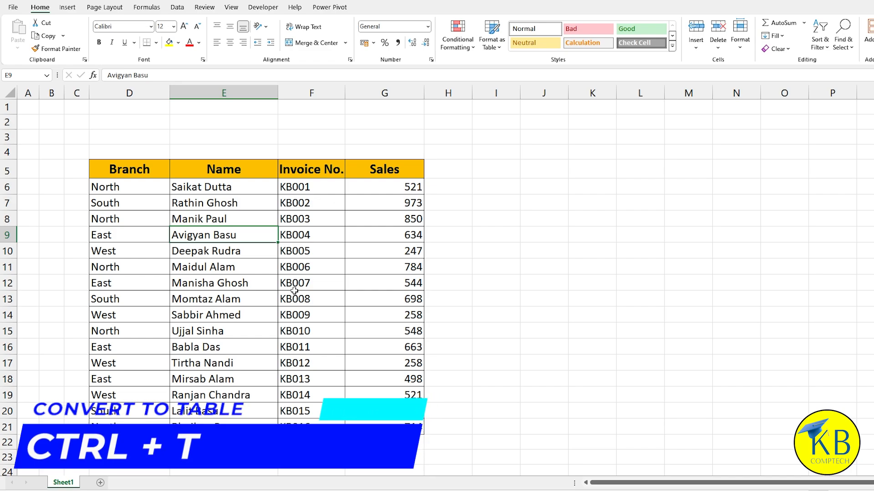
{"action": "key", "text": "ctrl+t"}
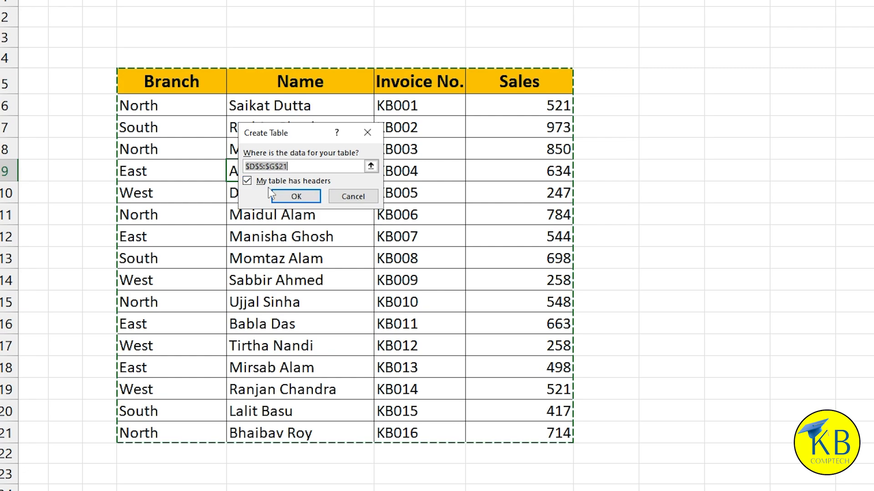
{"action": "left_click", "coordinate": [296, 197]}
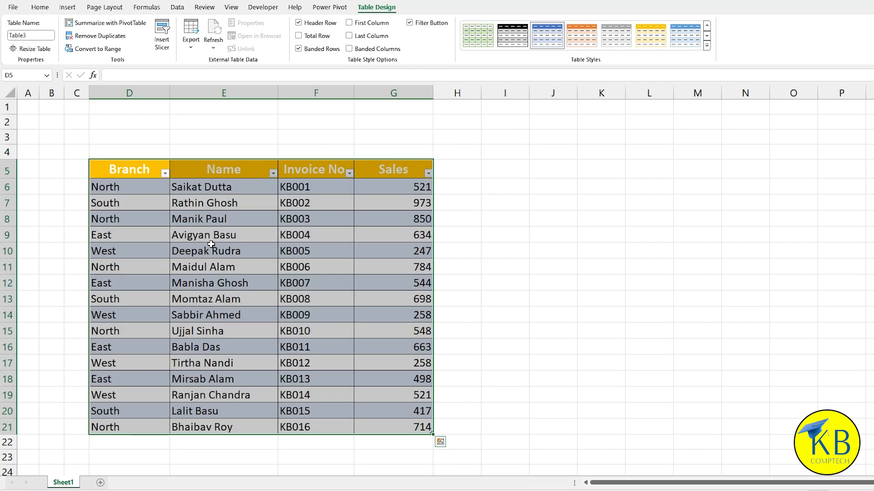
- Clear the table style so that only the original cell formatting is left
{"action": "left_click", "coordinate": [211, 245]}
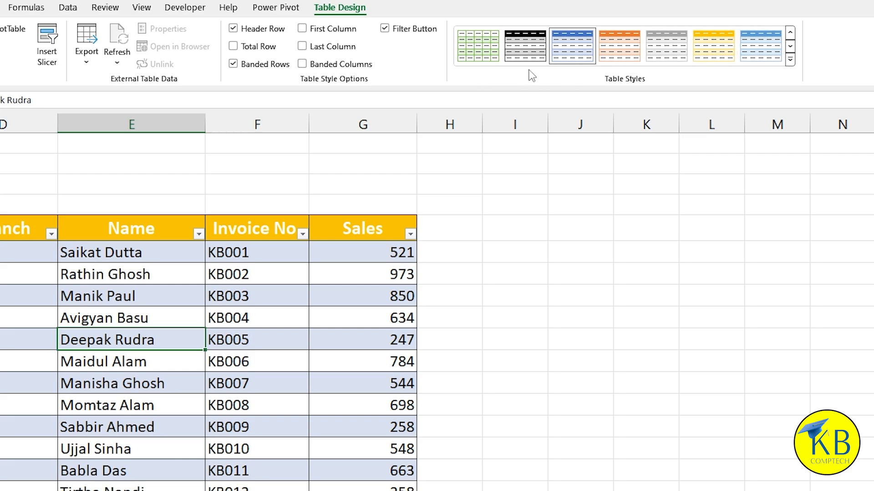
{"action": "left_click", "coordinate": [791, 60]}
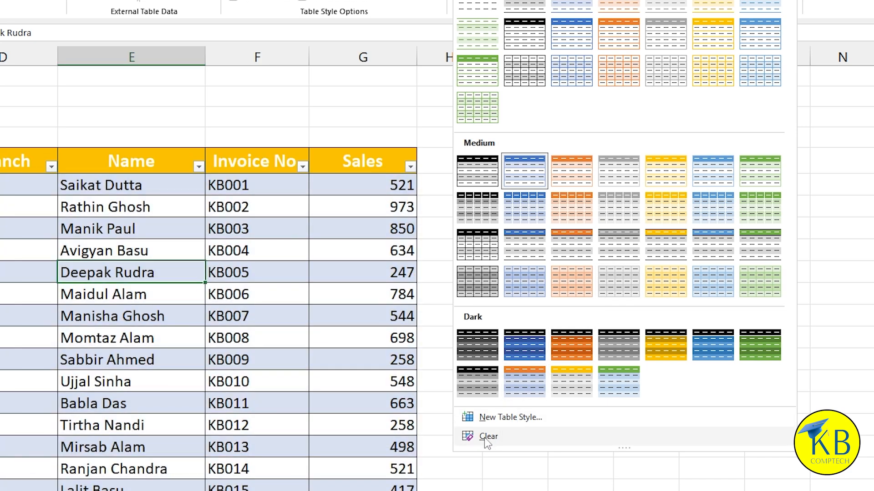
{"action": "left_click", "coordinate": [486, 438]}
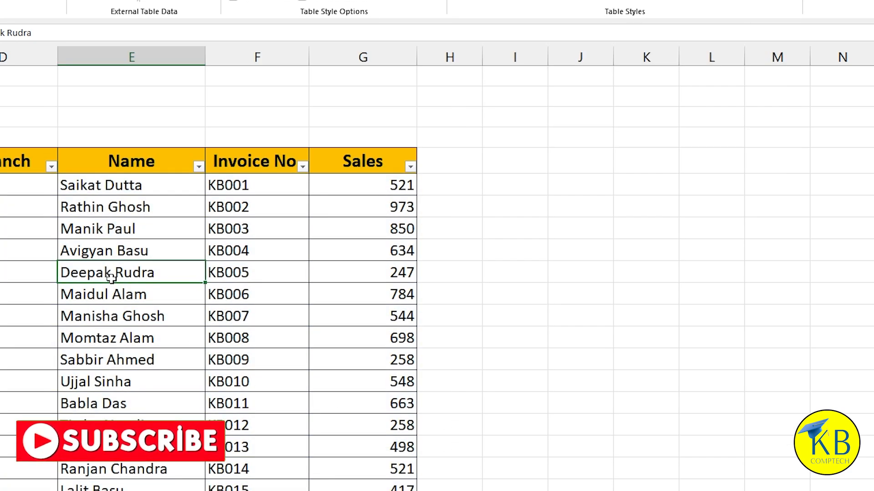
{"action": "left_click", "coordinate": [109, 250]}
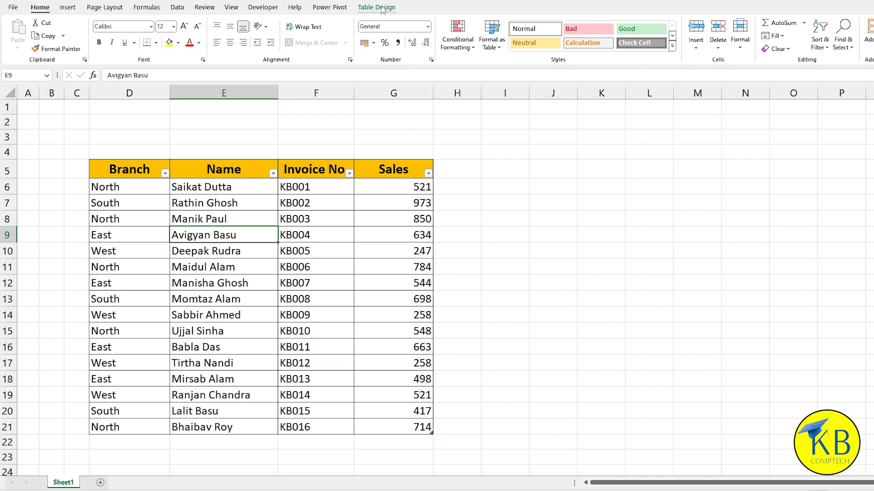
- Rename the table as Data
{"action": "left_click", "coordinate": [381, 9]}
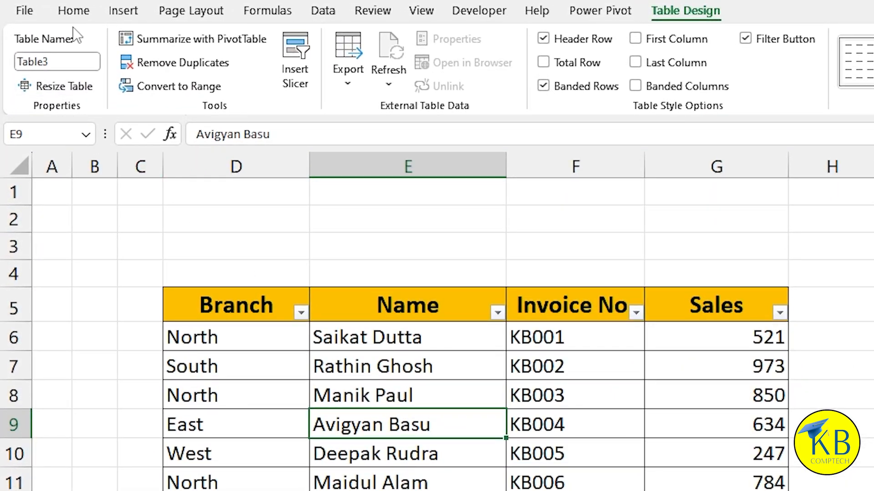
{"action": "left_click", "coordinate": [57, 60]}
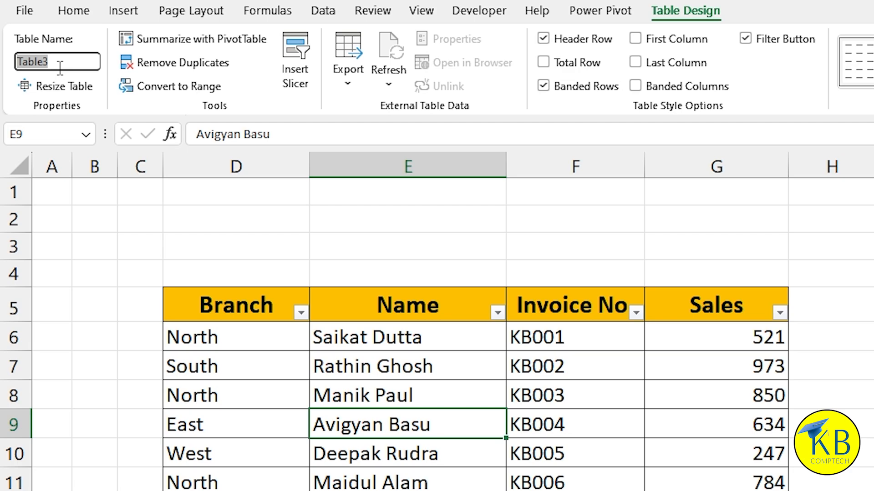
{"action": "type", "text": "Data"}
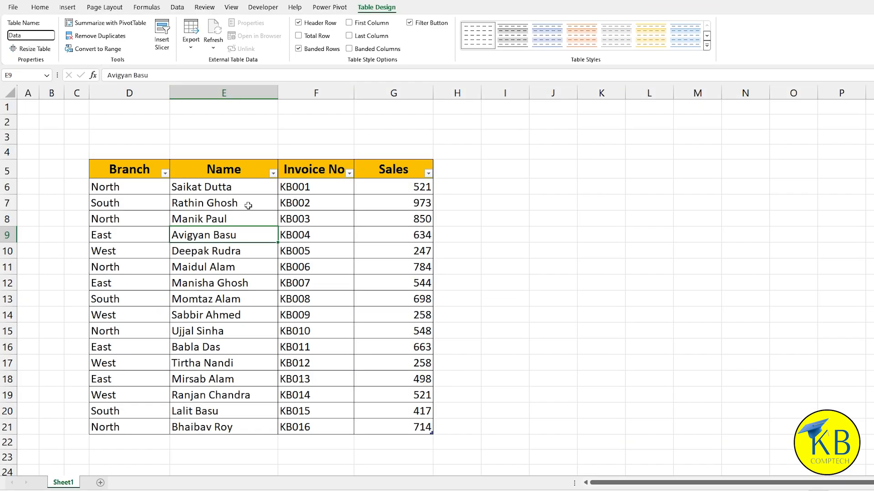
{"action": "key", "text": "Return"}
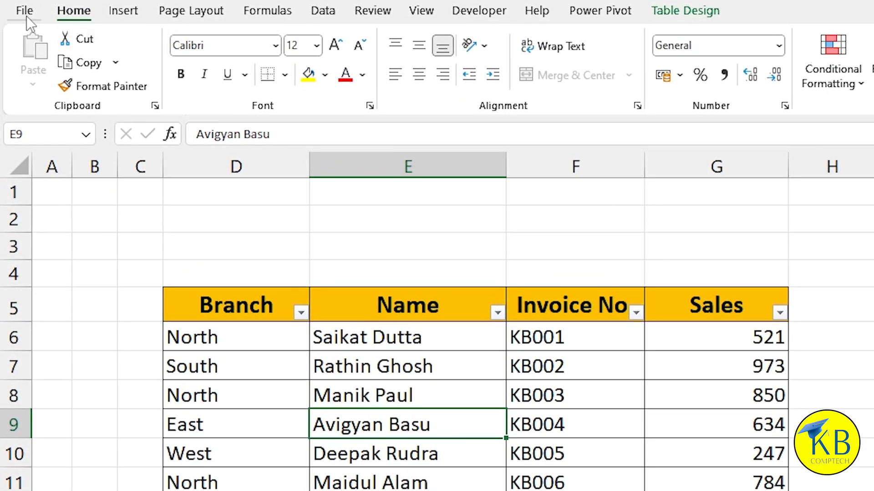
- Check in the ribbon customization options that the Developer tab is enabled, and accept the settings
{"action": "left_click", "coordinate": [24, 14]}
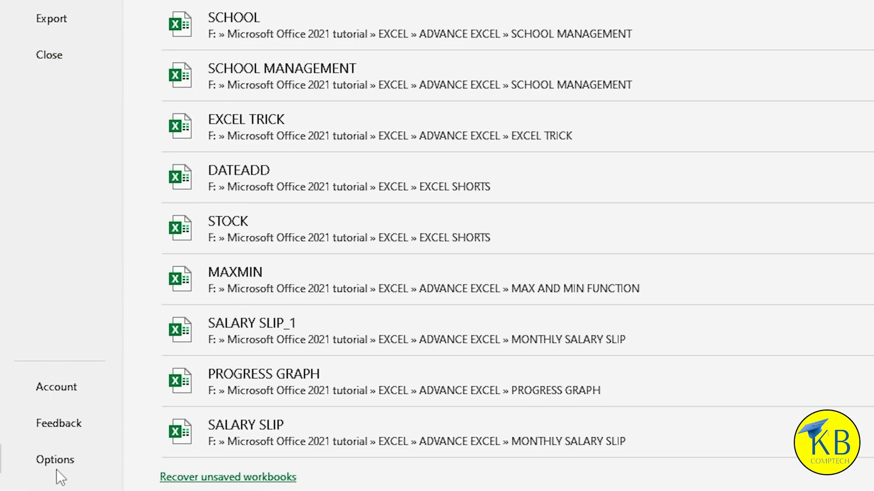
{"action": "left_click", "coordinate": [63, 462]}
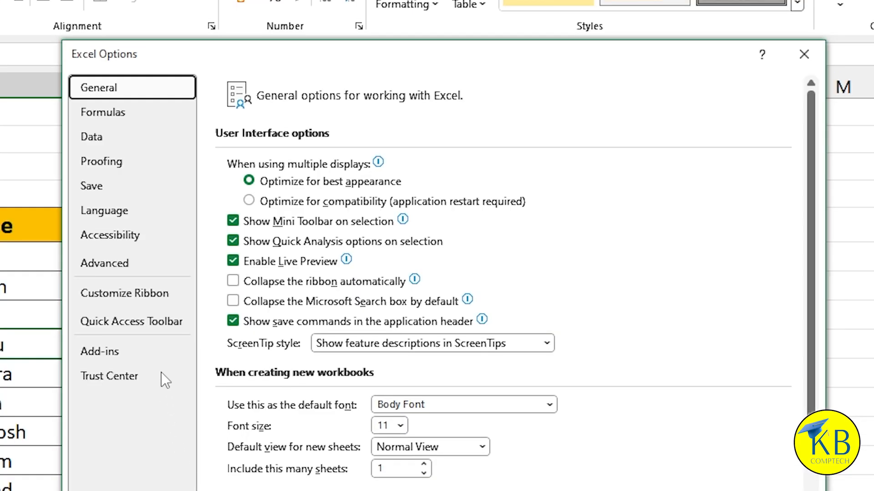
{"action": "left_click", "coordinate": [149, 296]}
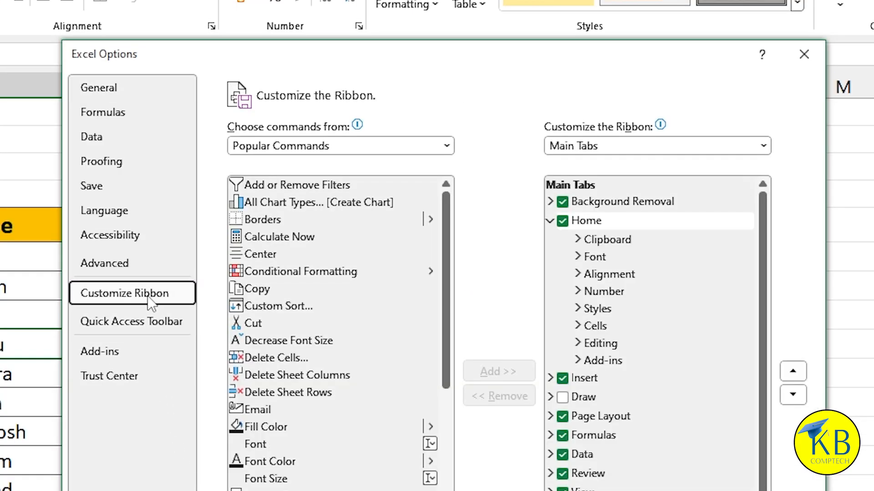
{"action": "scroll", "coordinate": [760, 253], "scroll_direction": "down", "scroll_amount": 1}
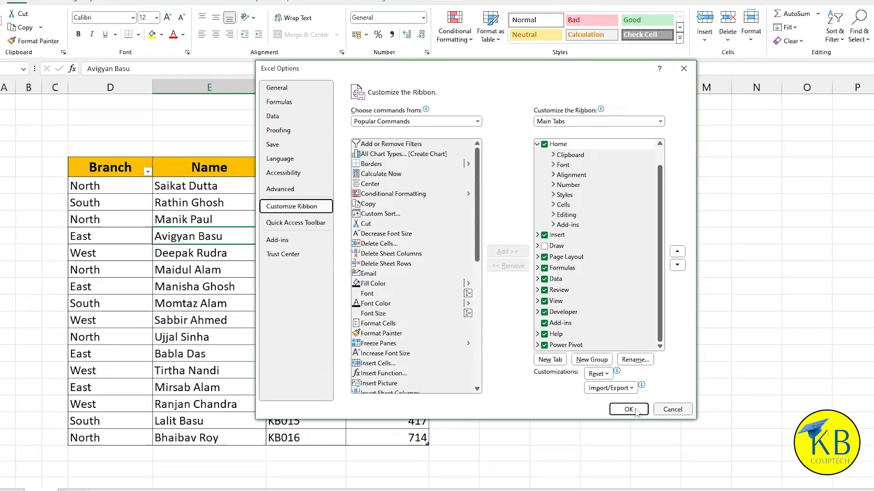
{"action": "left_click", "coordinate": [633, 411]}
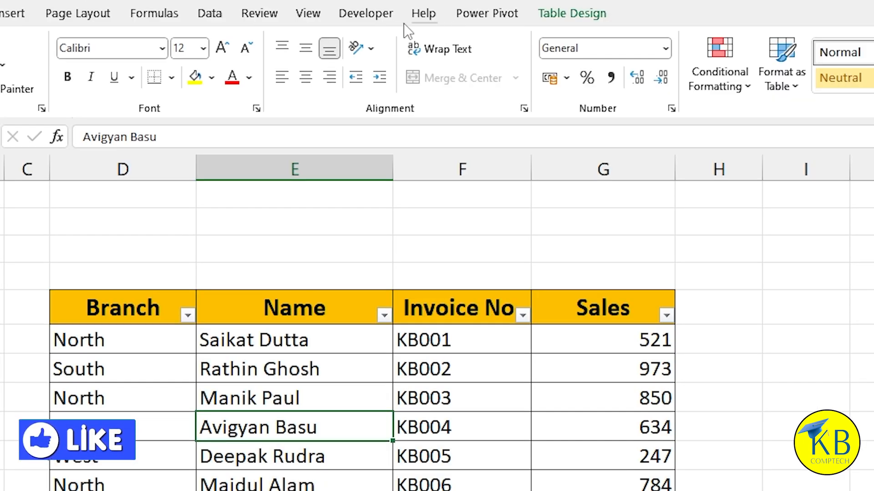
- Hide the worksheet's gridlines
{"action": "left_click", "coordinate": [307, 15]}
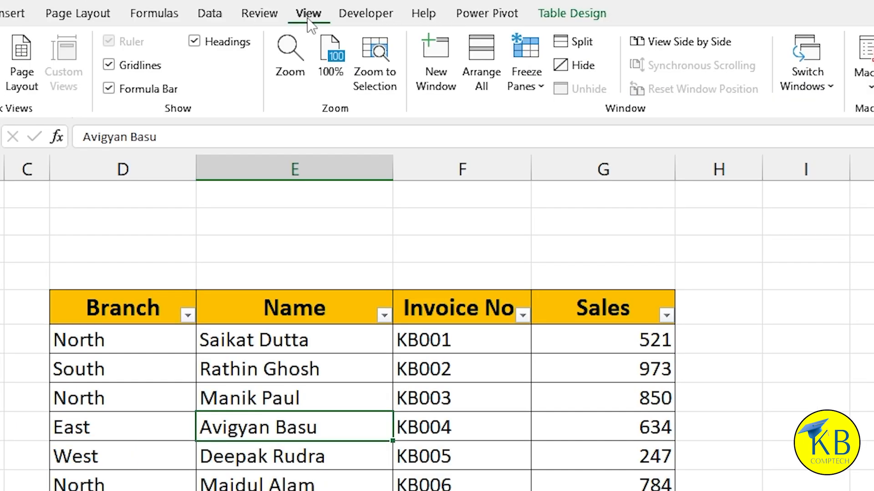
{"action": "left_click", "coordinate": [115, 65]}
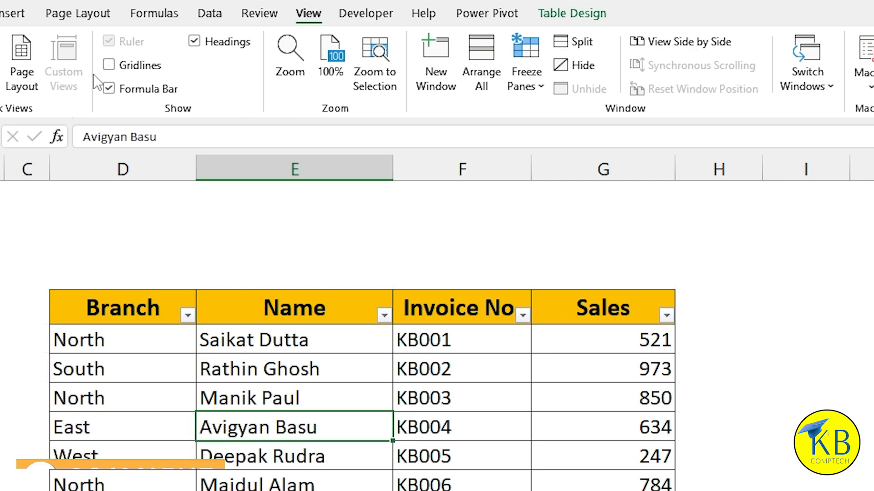
{"action": "left_click", "coordinate": [0, 14]}
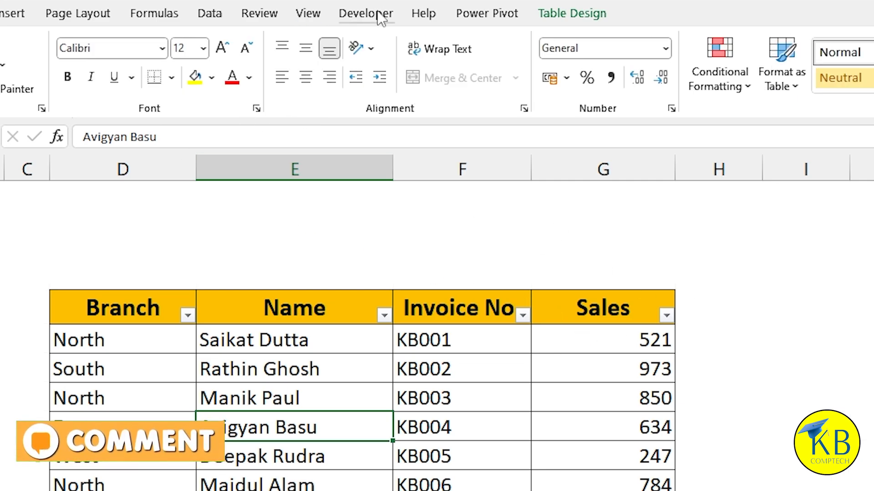
- Draw an ActiveX text box about 25.5 points high in the empty area beside the table, spanning columns I to L
{"action": "left_click", "coordinate": [381, 18]}
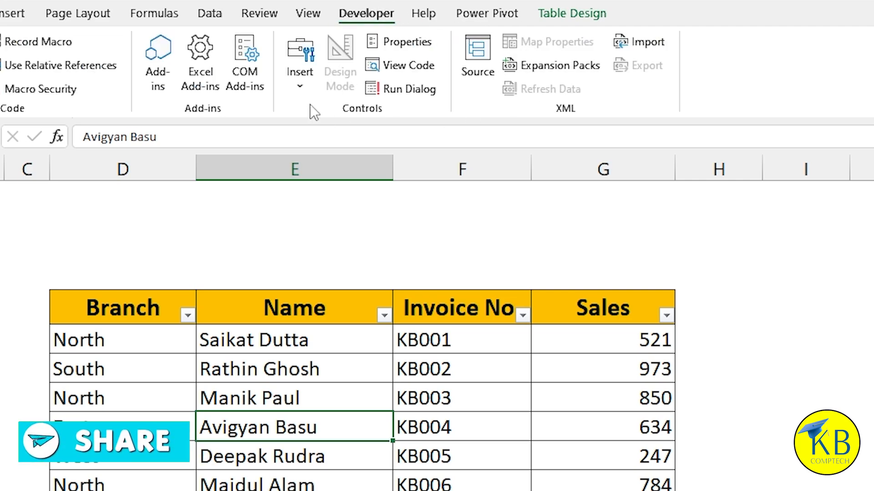
{"action": "left_click", "coordinate": [302, 83]}
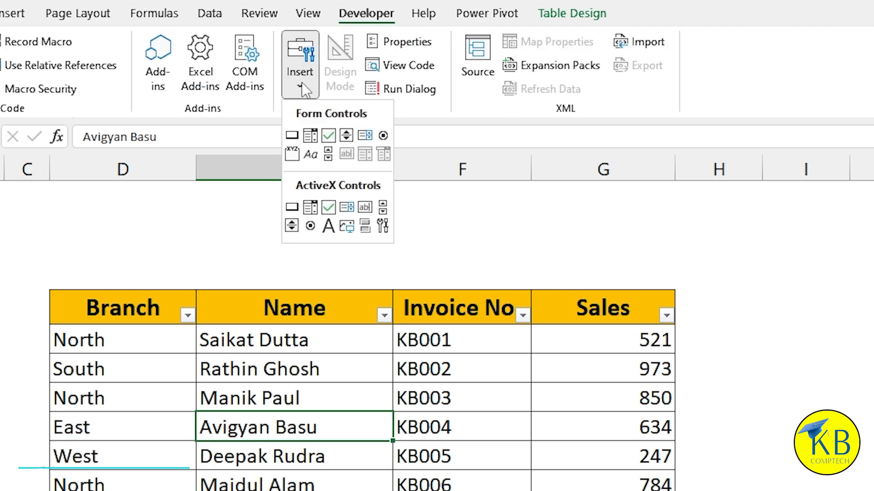
{"action": "left_click", "coordinate": [366, 208]}
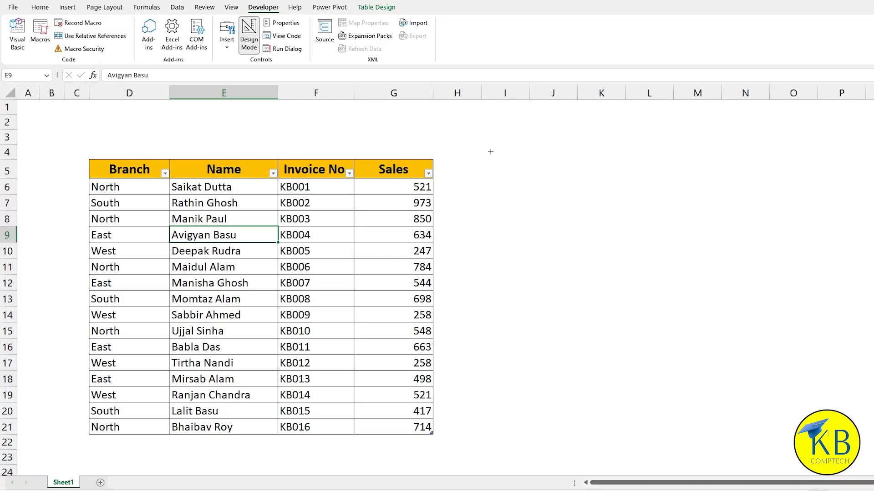
{"action": "left_click_drag", "start_coordinate": [491, 152], "coordinate": [513, 165]}
{"action": "left_click_drag", "start_coordinate": [598, 179], "coordinate": [639, 177]}
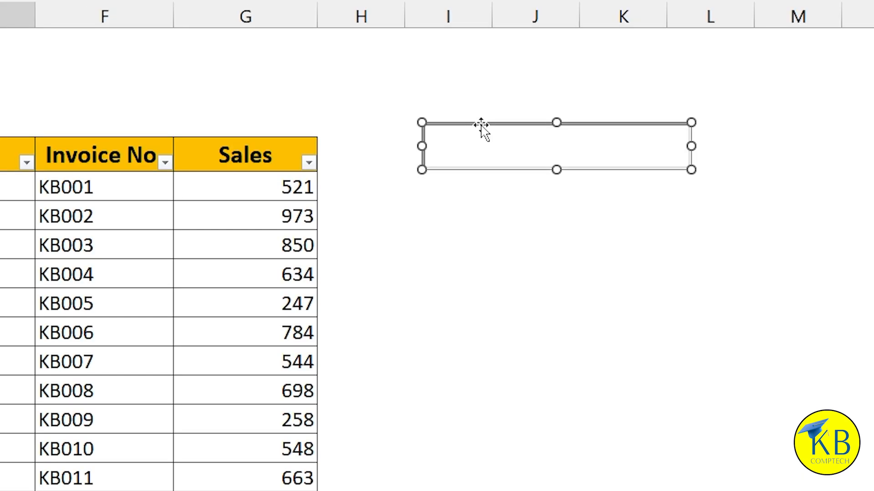
- Link the text box to cell E2 through its LinkedCell property and close the properties
{"action": "right_click", "coordinate": [482, 127]}
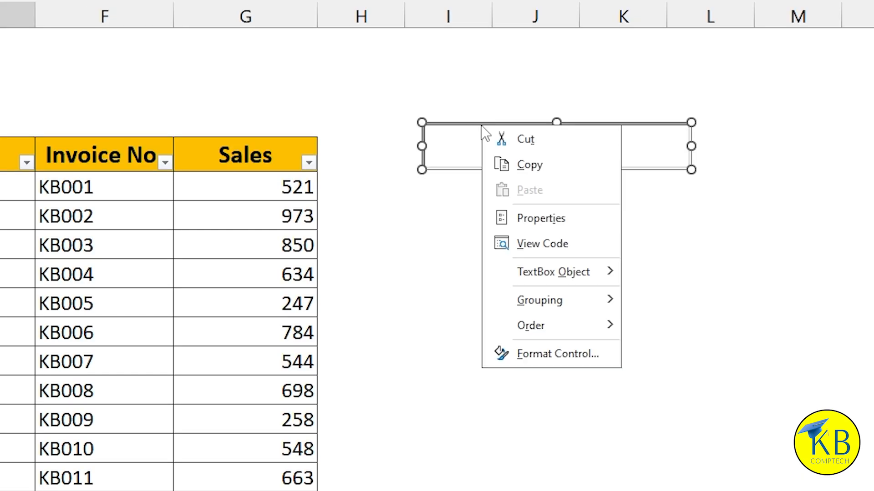
{"action": "left_click", "coordinate": [550, 216]}
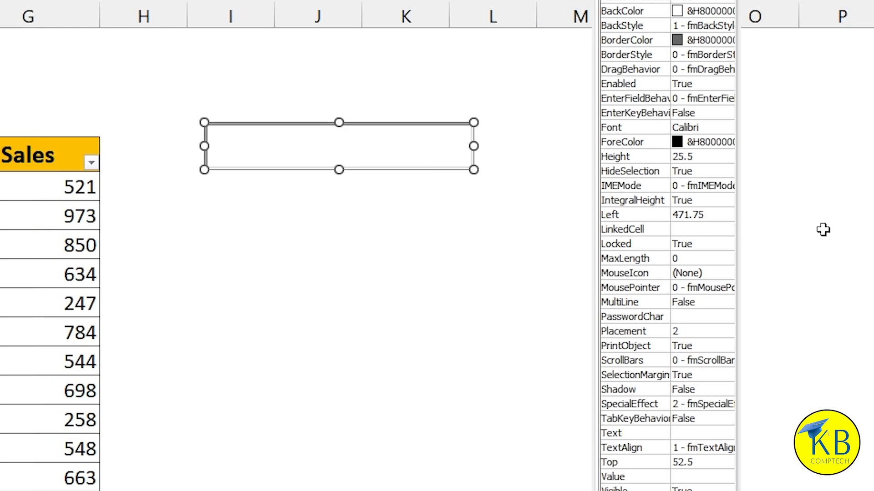
{"action": "left_click_drag", "start_coordinate": [683, 1], "coordinate": [695, 0]}
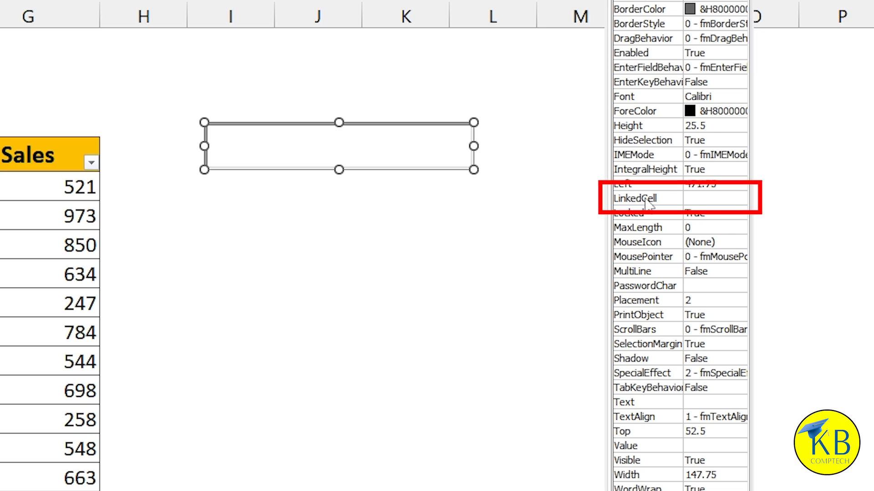
{"action": "left_click", "coordinate": [691, 200]}
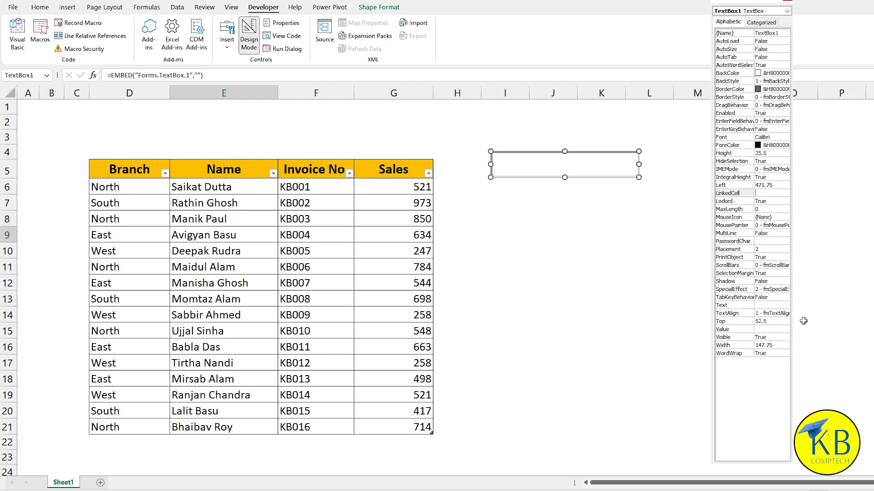
{"action": "type", "text": "E2"}
{"action": "left_click", "coordinate": [789, 2]}
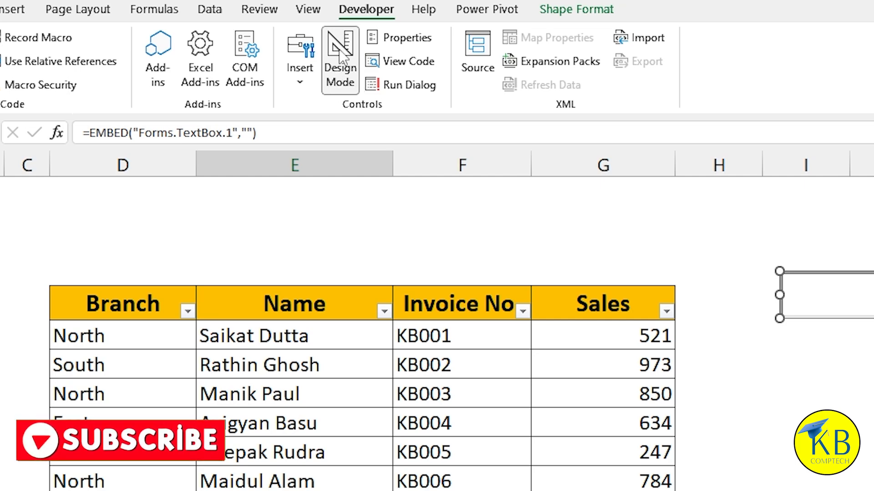
- Leave Design Mode and test the cell link by entering south, replacing it with east, and clearing the text box
{"action": "left_click", "coordinate": [339, 62]}
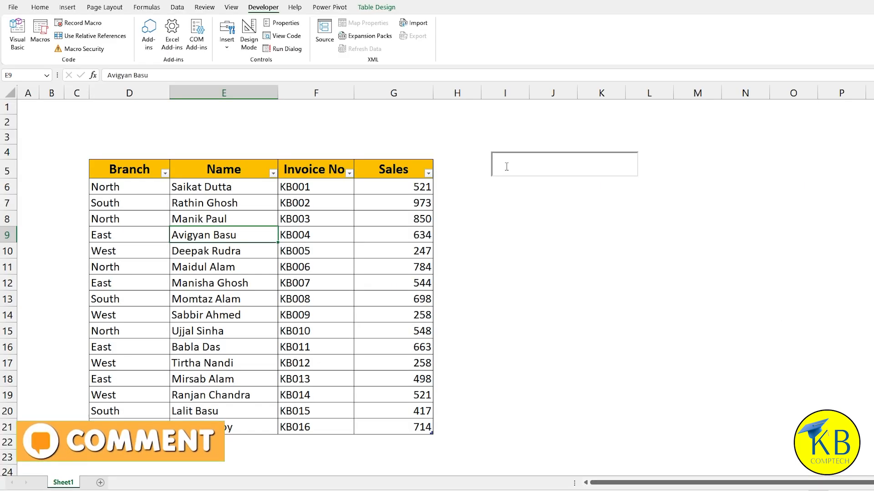
{"action": "left_click", "coordinate": [506, 166]}
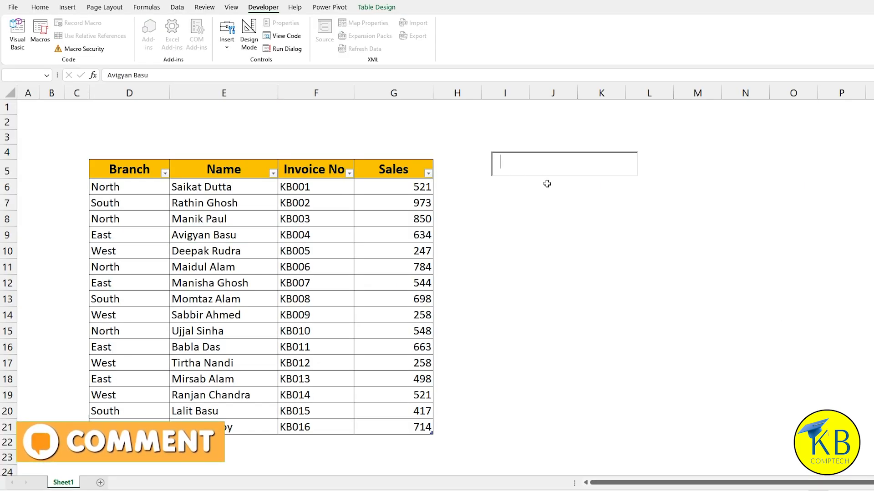
{"action": "type", "text": "south"}
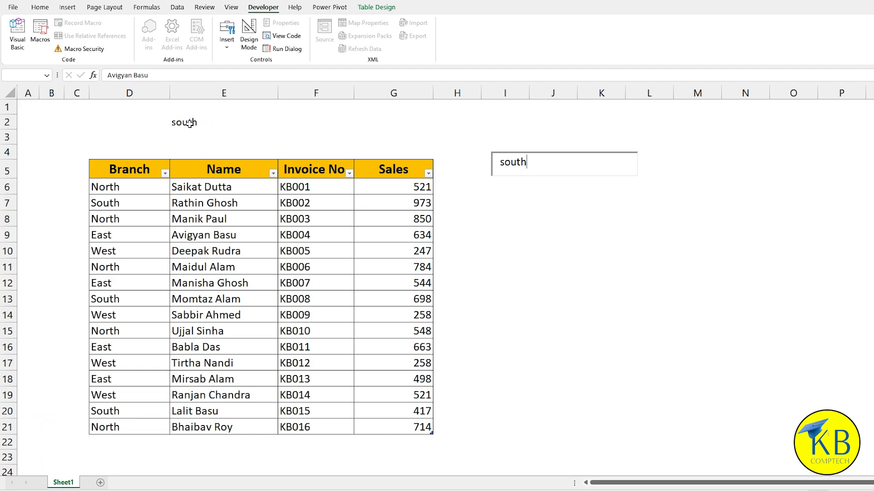
{"action": "key", "text": "BackSpace"}
{"action": "key", "text": "BackSpace"}
{"action": "key", "text": "BackSpace"}
{"action": "key", "text": "BackSpace"}
{"action": "key", "text": "BackSpace"}
{"action": "type", "text": "east"}
{"action": "key", "text": "BackSpace"}
{"action": "key", "text": "BackSpace"}
{"action": "key", "text": "BackSpace"}
{"action": "key", "text": "BackSpace"}
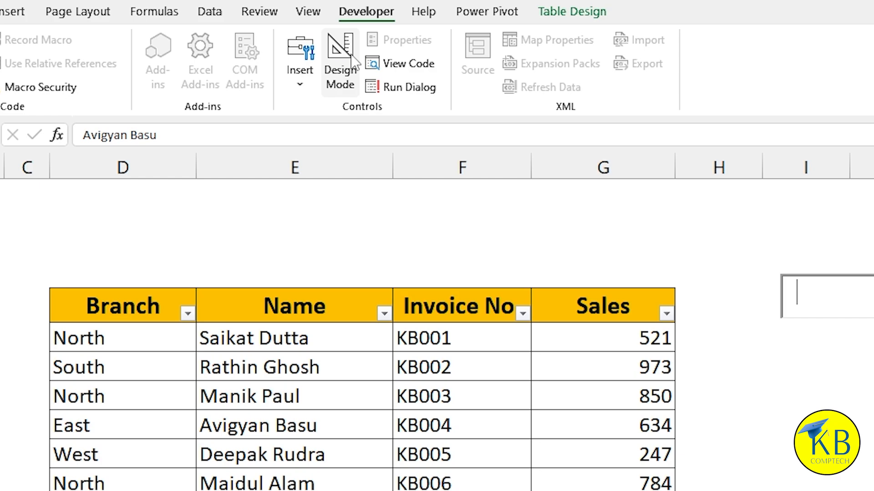
- Return to Design Mode and open the text box's Change event procedure in the code editor
{"action": "left_click", "coordinate": [354, 59]}
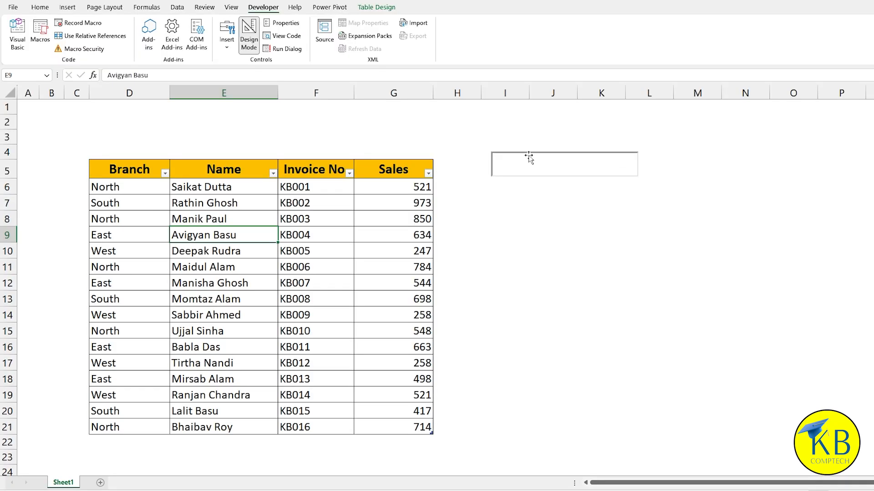
{"action": "left_click", "coordinate": [529, 156]}
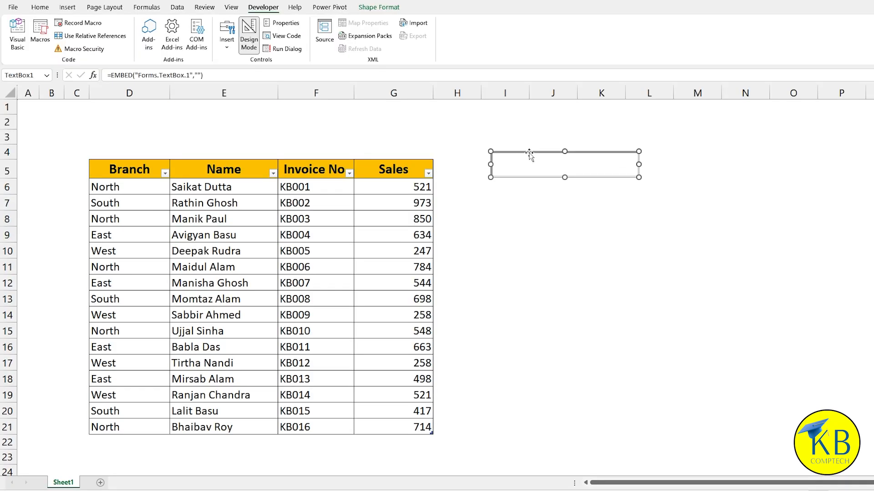
{"action": "double_click", "coordinate": [529, 155]}
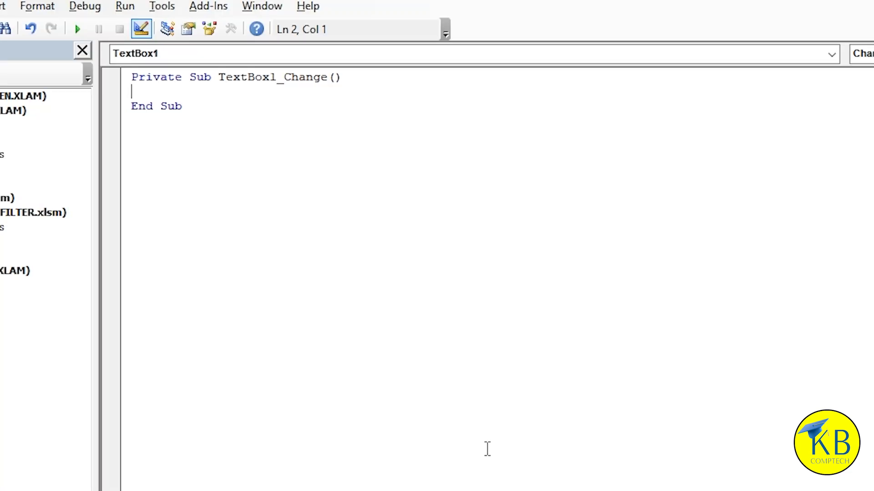
- Write the statement Activesheet.listobjects("Data").range.autofilter inside the text box's Change procedure
{"action": "type", "text": "Activesheet"}
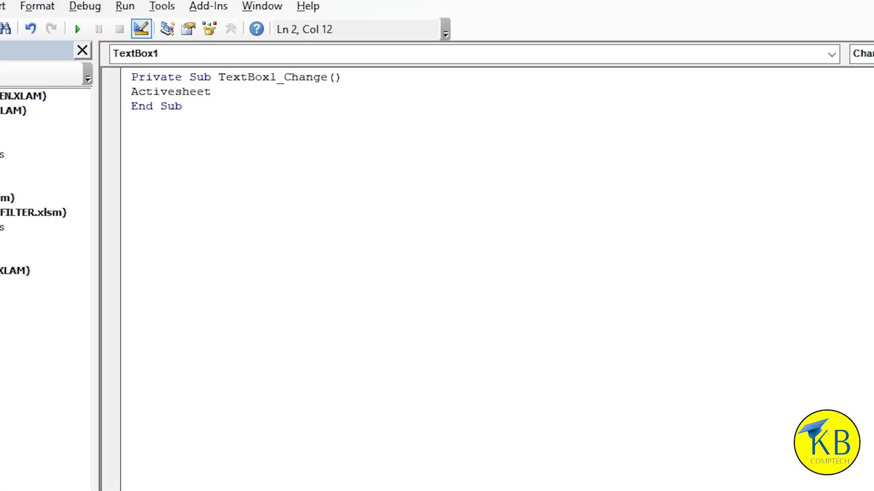
{"action": "type", "text": ".listobjects"}
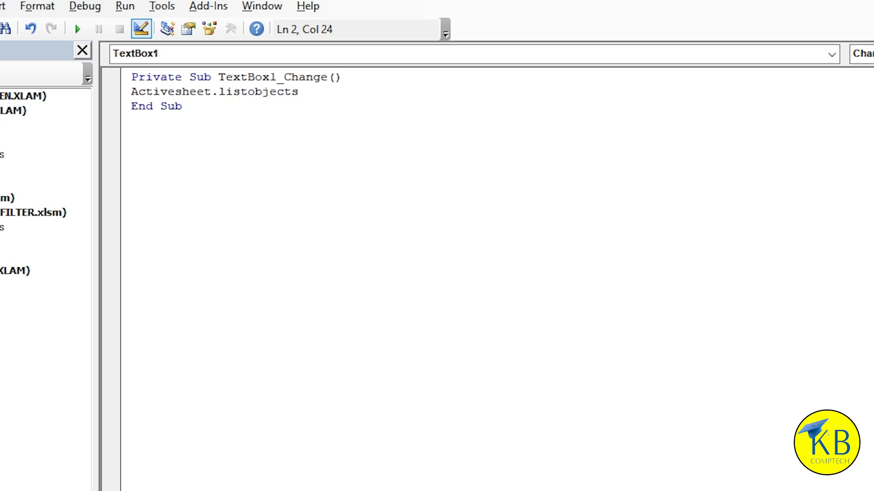
{"action": "type", "text": "("}
{"action": "type", "text": "\"Data\").r"}
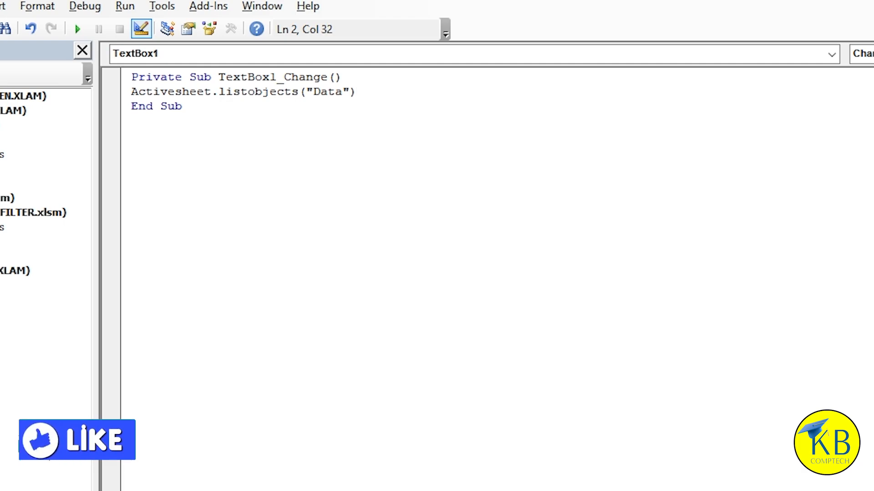
{"action": "type", "text": "ange."}
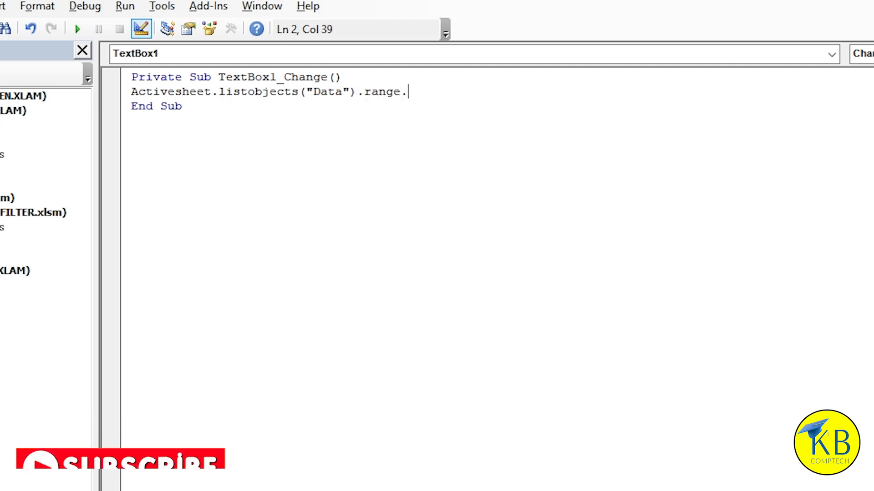
{"action": "type", "text": "autofilter"}
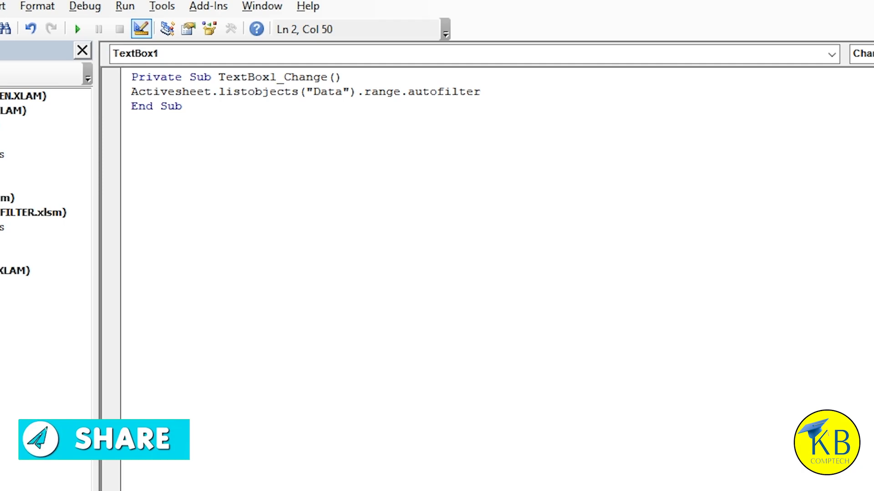
- Complete the autofilter statement with field:=1, Criteria1:="*"&[E2]&"*", operator:=xlfiltervalues, and return to the worksheet
{"action": "type", "text": "fi"}
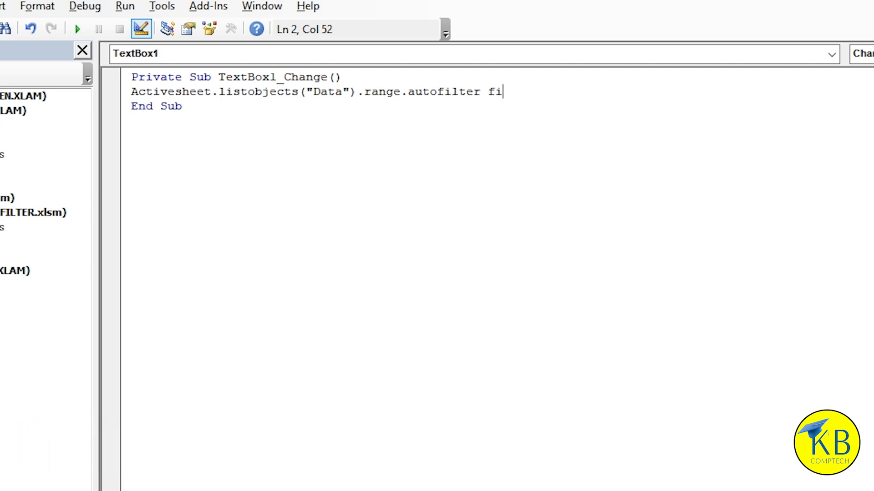
{"action": "type", "text": "eld:=1"}
{"action": "type", "text": ", Criteria"}
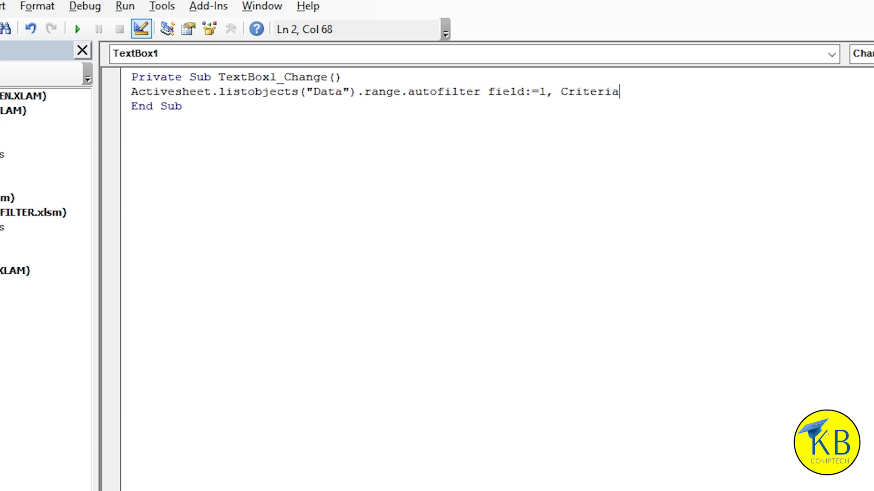
{"action": "type", "text": "1:=\"*\"&["}
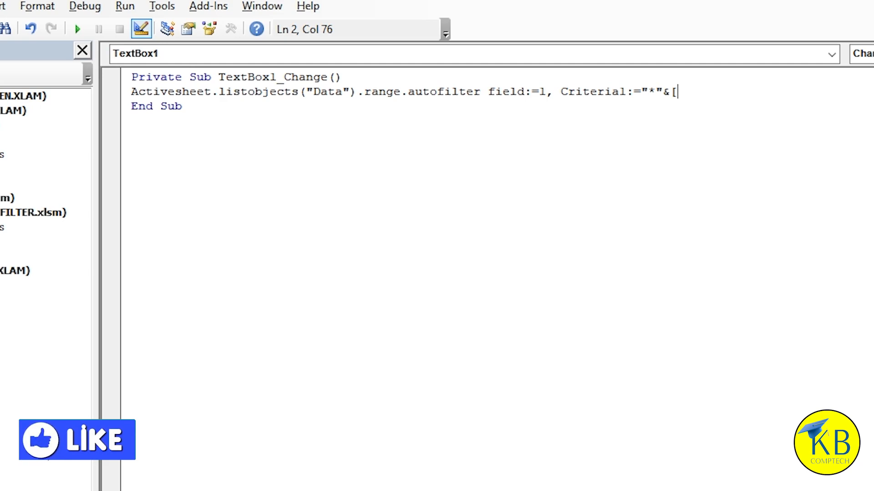
{"action": "type", "text": "E2"}
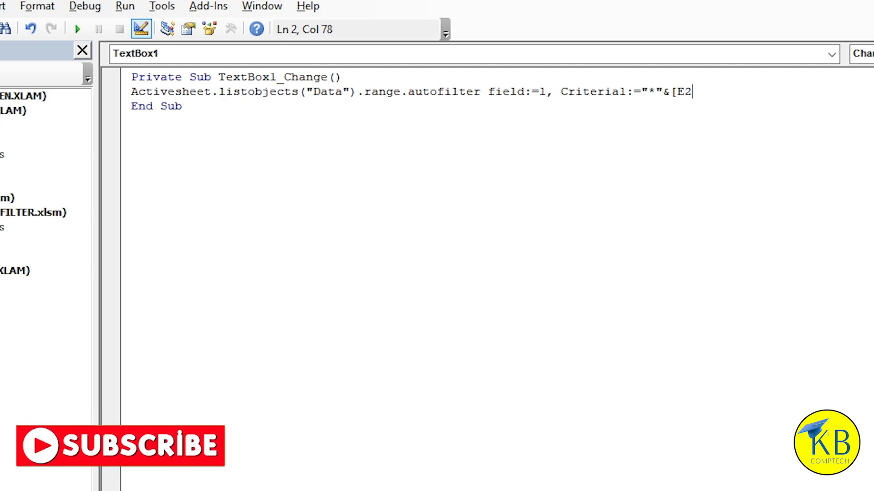
{"action": "type", "text": "]"}
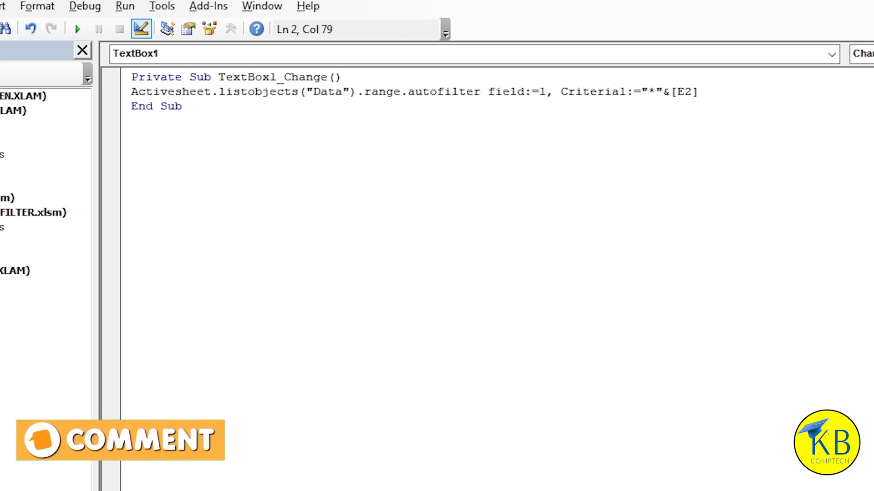
{"action": "type", "text": "&\""}
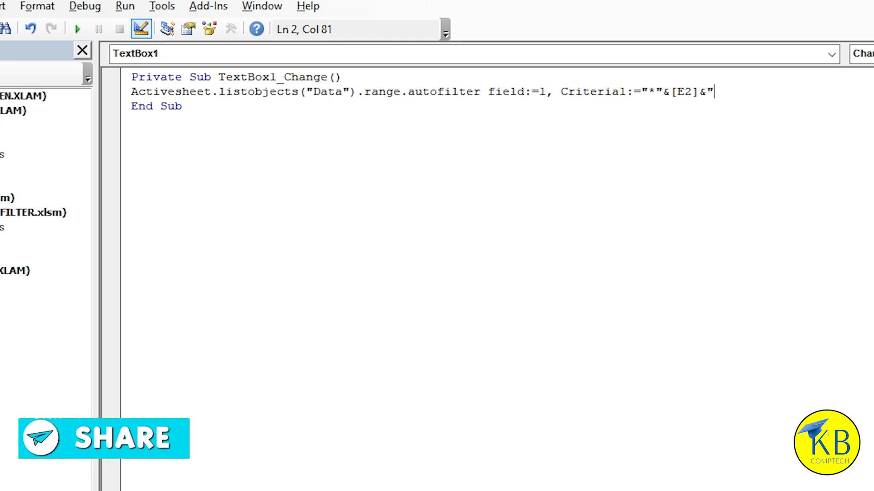
{"action": "type", "text": "*"}
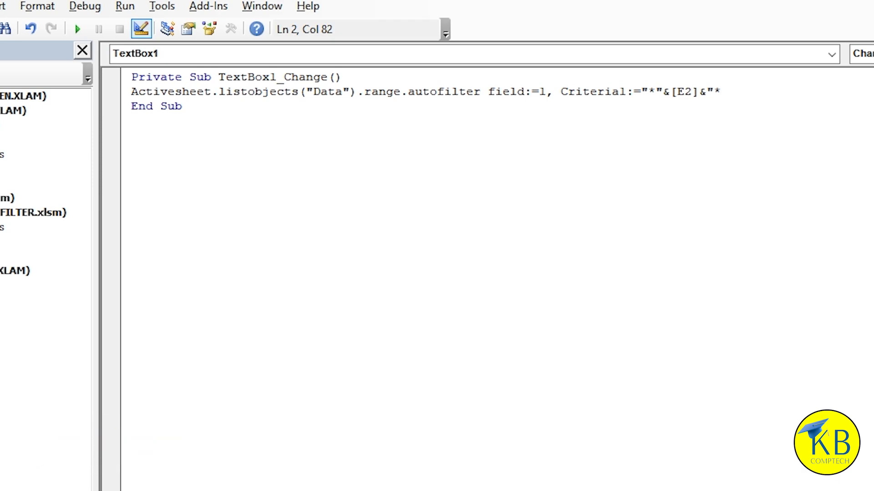
{"action": "type", "text": "\", operator:=xl"}
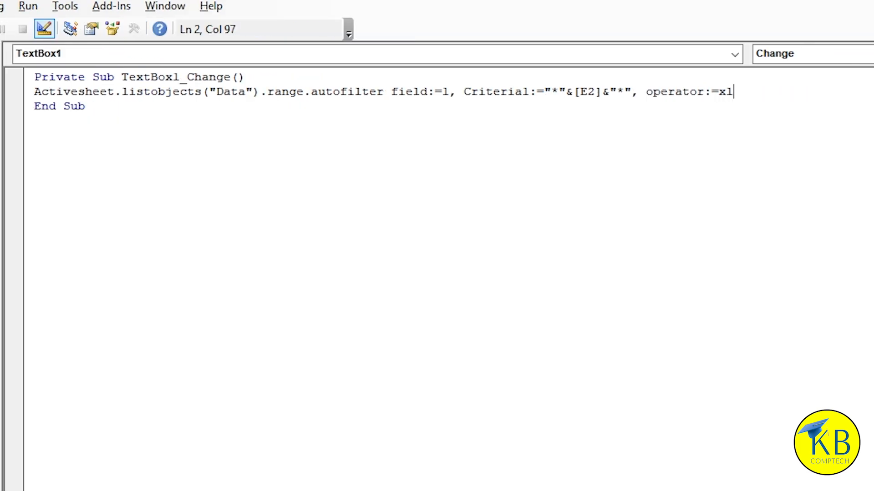
{"action": "type", "text": "filtervalues"}
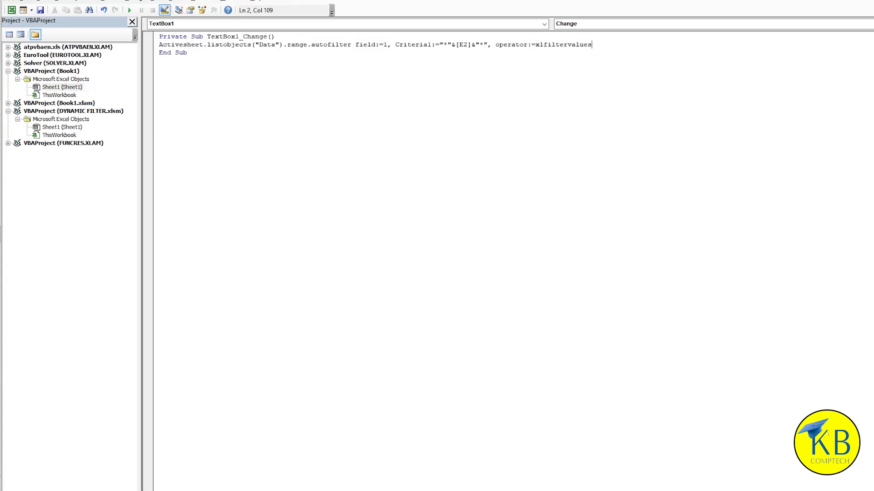
{"action": "key", "text": "alt+F11"}
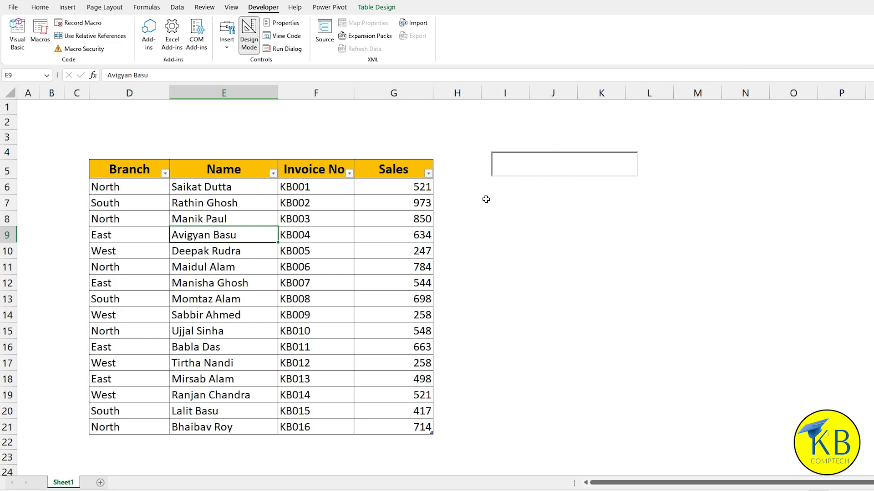
- Turn off Design Mode and test the Branch filter with n, sou, w and ea in turn, clearing the search box at the end
{"action": "left_click", "coordinate": [253, 45]}
{"action": "left_click", "coordinate": [509, 168]}
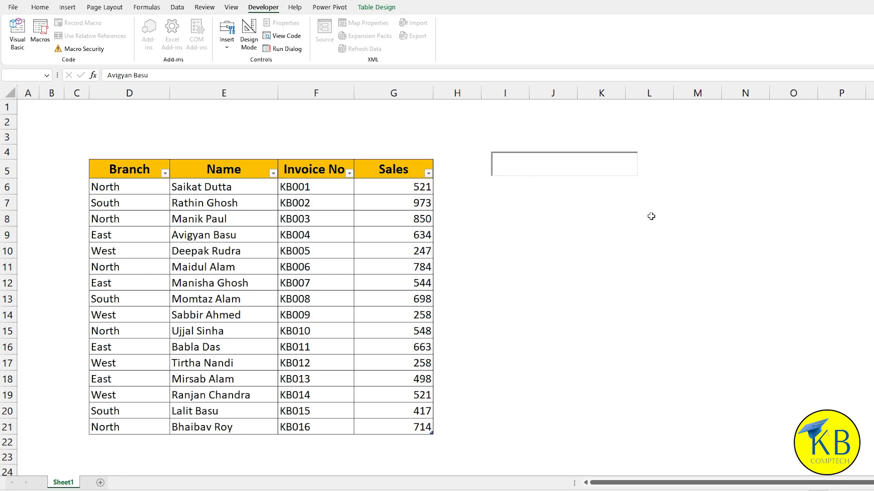
{"action": "type", "text": "n"}
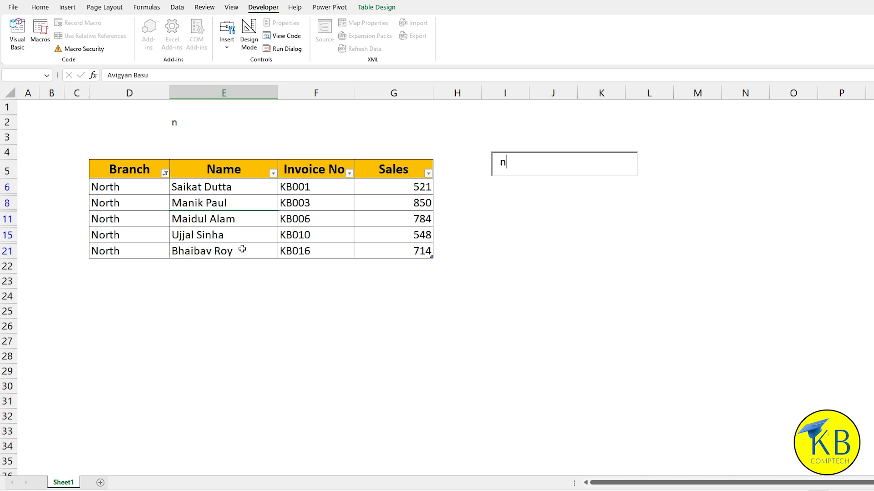
{"action": "key", "text": "BackSpace"}
{"action": "type", "text": "sou"}
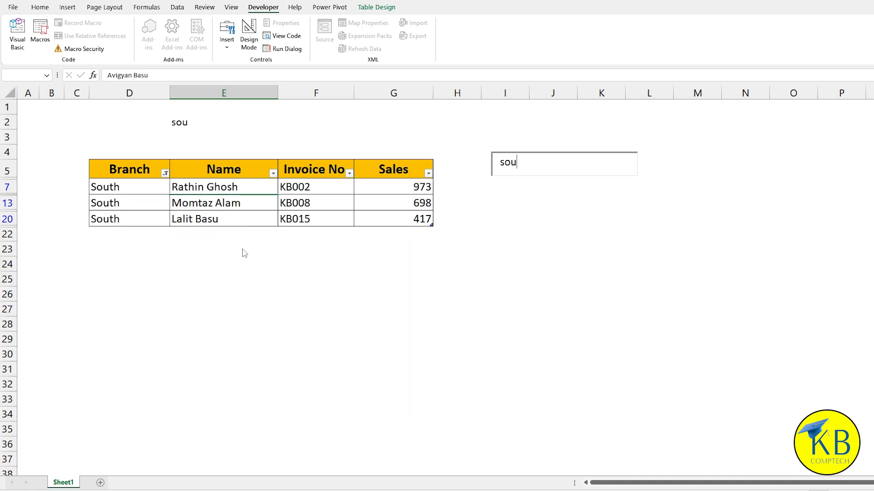
{"action": "key", "text": "BackSpace"}
{"action": "key", "text": "BackSpace"}
{"action": "key", "text": "BackSpace"}
{"action": "type", "text": "w"}
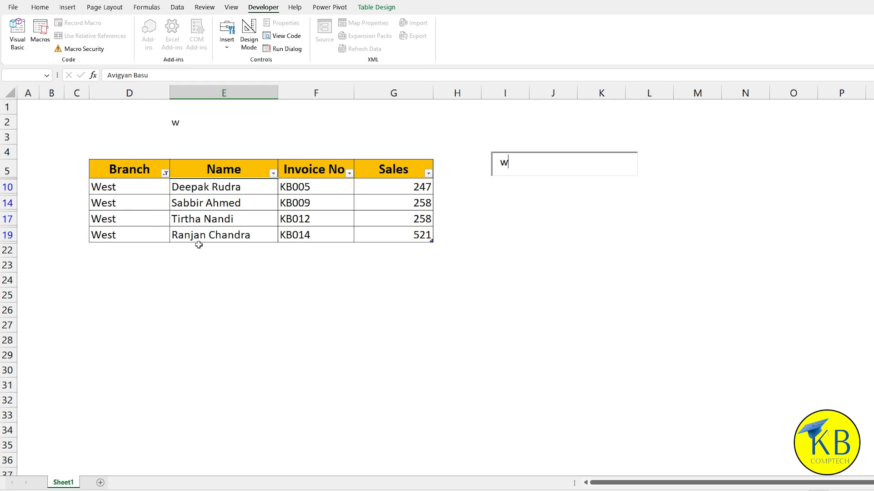
{"action": "key", "text": "BackSpace"}
{"action": "type", "text": "ea"}
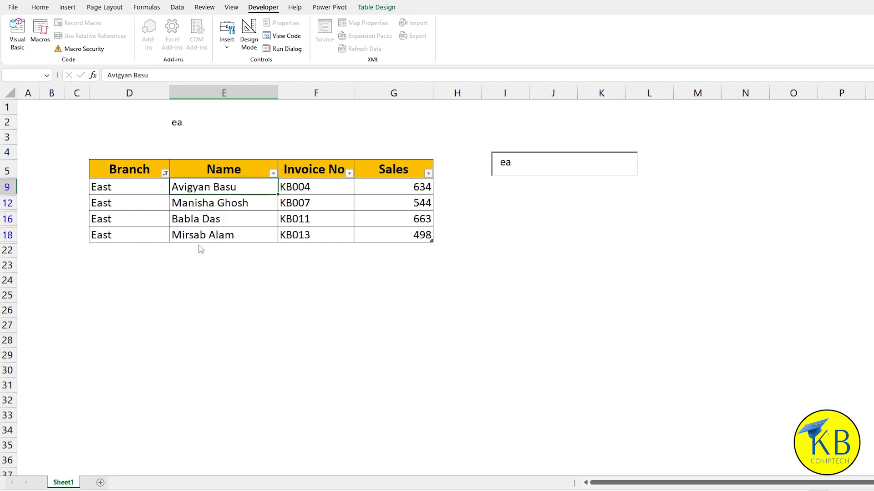
{"action": "key", "text": "BackSpace"}
{"action": "key", "text": "BackSpace"}
{"action": "left_click", "coordinate": [553, 234]}
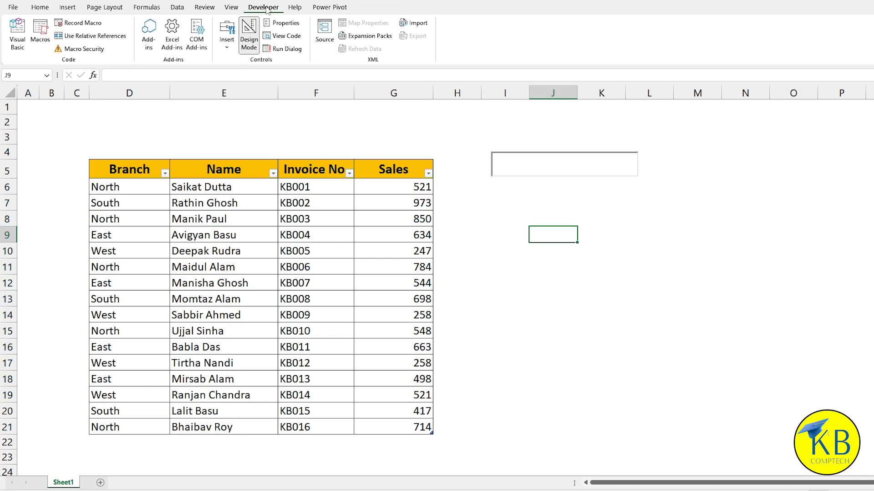
- In Design Mode, move the text box directly above the table's Invoice No and Sales columns and deselect it
{"action": "left_click", "coordinate": [249, 34]}
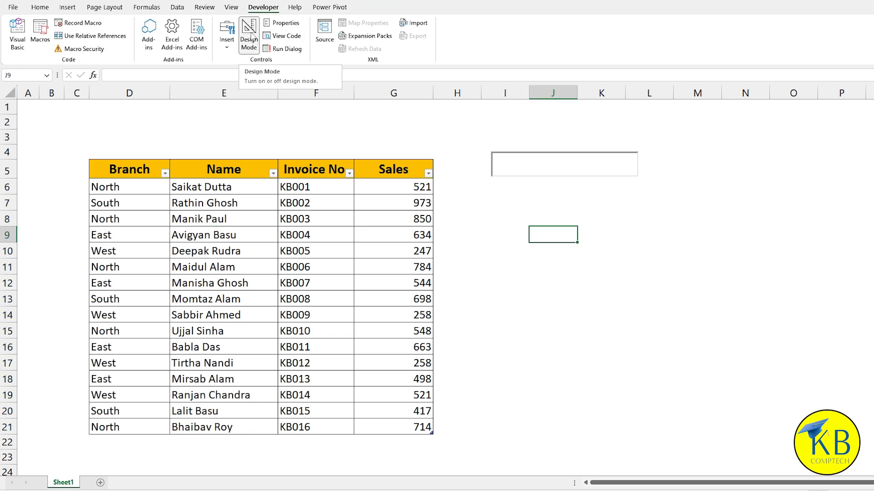
{"action": "left_click", "coordinate": [547, 155]}
{"action": "left_click_drag", "start_coordinate": [547, 153], "coordinate": [326, 124]}
{"action": "left_click", "coordinate": [235, 135]}
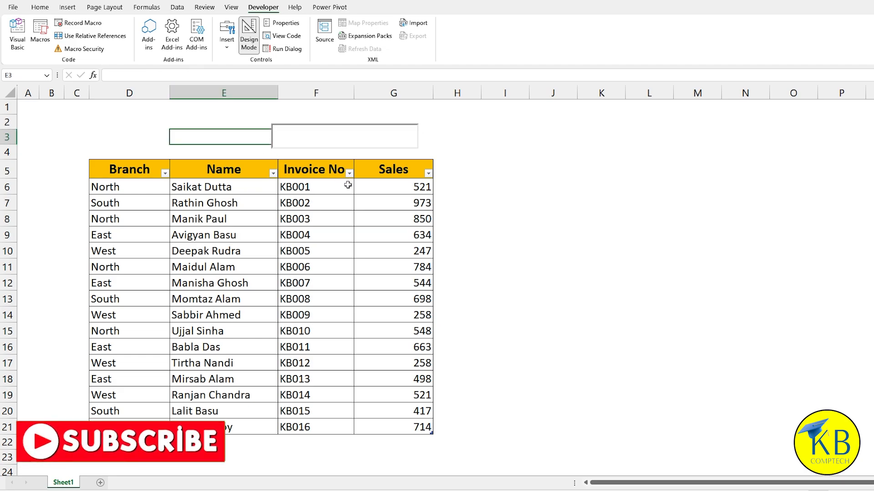
- Enter the label Filter in cell E3 and format it bold at font size 16
{"action": "type", "text": "Filter"}
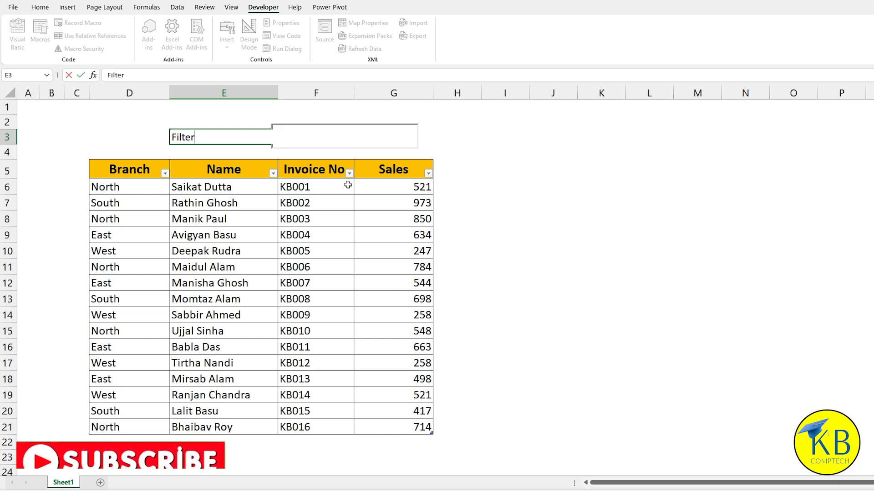
{"action": "left_click", "coordinate": [40, 7]}
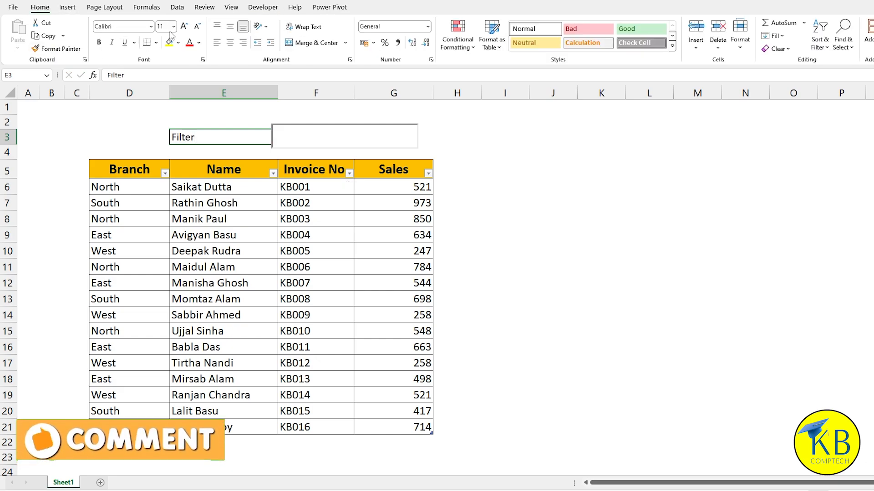
{"action": "key", "text": "ctrl+b"}
{"action": "left_click", "coordinate": [183, 27]}
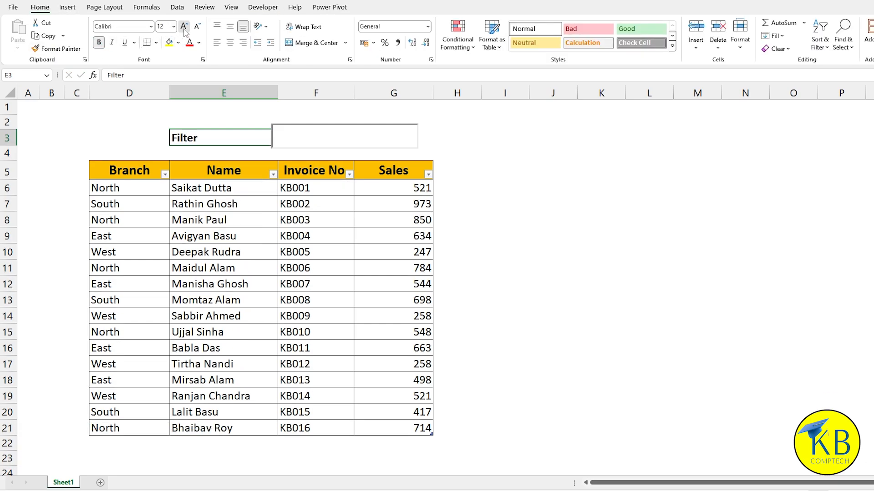
{"action": "left_click", "coordinate": [184, 27]}
{"action": "left_click", "coordinate": [184, 27]}
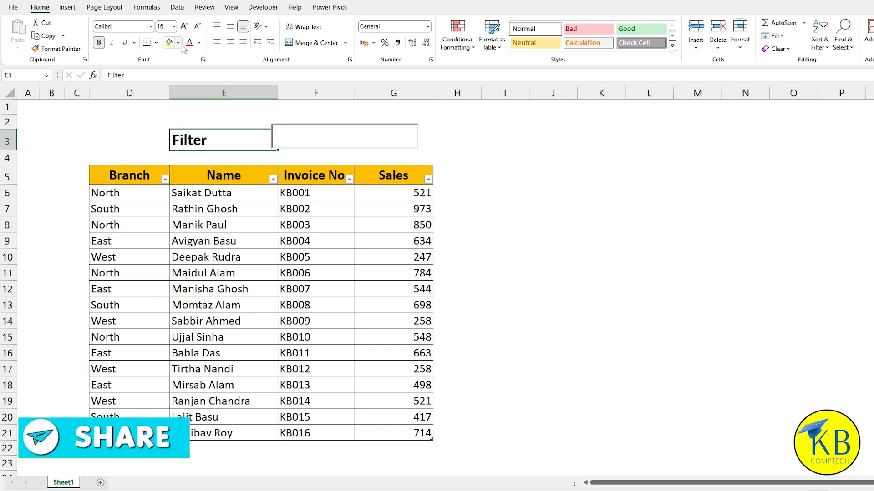
- Fill the Filter label cell E3 with bright blue from the standard colours and set its font colour to white
{"action": "left_click", "coordinate": [179, 42]}
{"action": "left_click", "coordinate": [200, 167]}
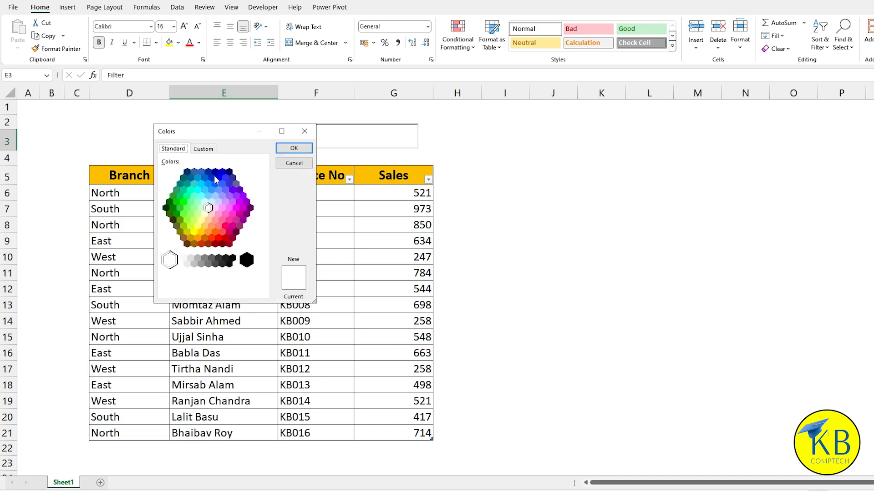
{"action": "left_click", "coordinate": [220, 179]}
{"action": "left_click", "coordinate": [293, 148]}
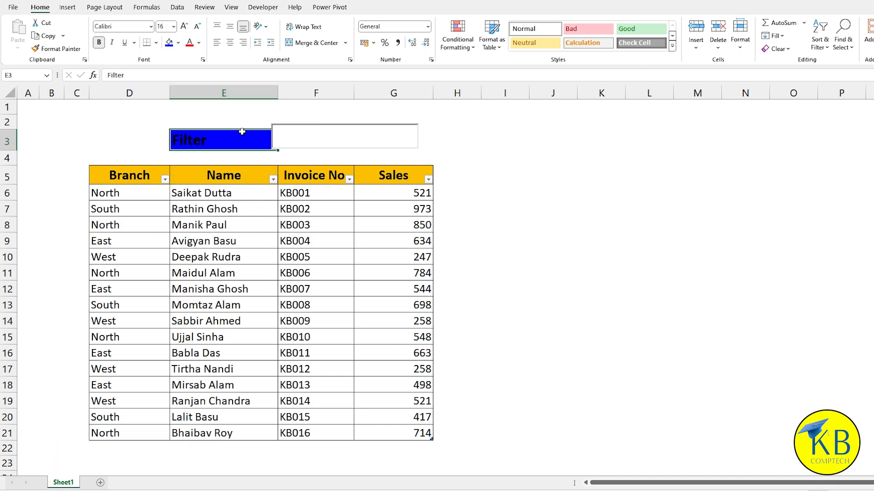
{"action": "left_click", "coordinate": [199, 42]}
{"action": "left_click", "coordinate": [195, 81]}
- Nudge the text box down to line up with the Filter label, and set linked cell E2's font colour to white
{"action": "left_click", "coordinate": [349, 137]}
{"action": "left_click_drag", "start_coordinate": [348, 133], "coordinate": [347, 136]}
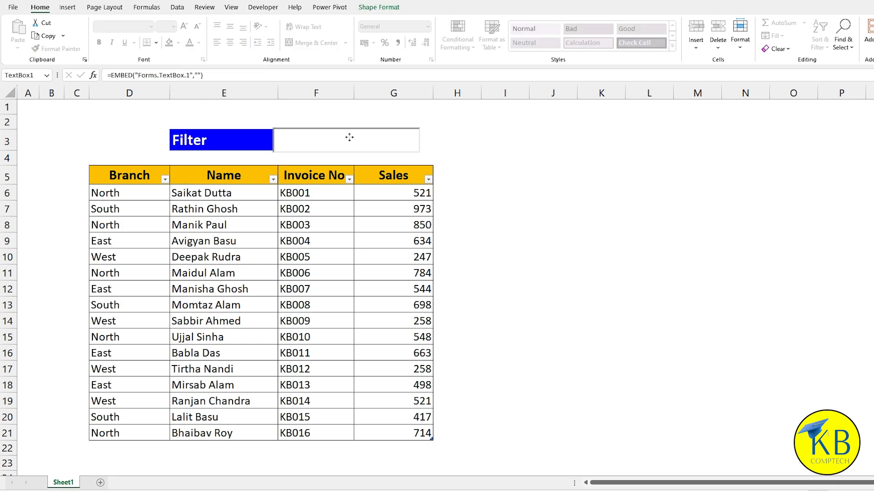
{"action": "left_click", "coordinate": [213, 122]}
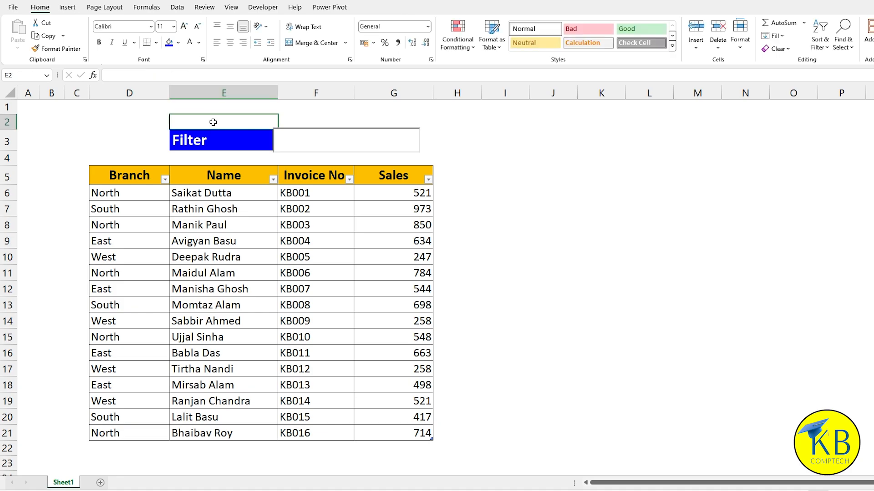
{"action": "left_click", "coordinate": [199, 42]}
{"action": "left_click", "coordinate": [189, 84]}
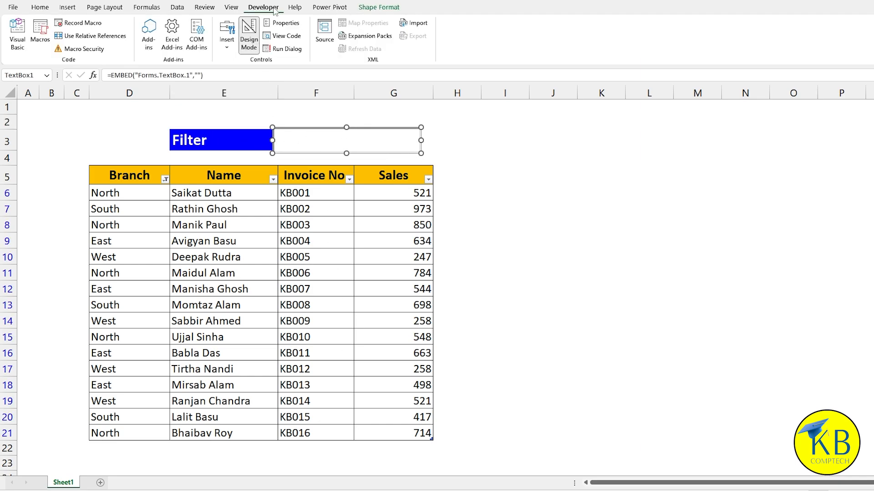
- Turn off Design Mode and test the Branch filter with no, w, so and ea in turn, clearing the search box after each
{"action": "left_click", "coordinate": [252, 40]}
{"action": "left_click", "coordinate": [283, 145]}
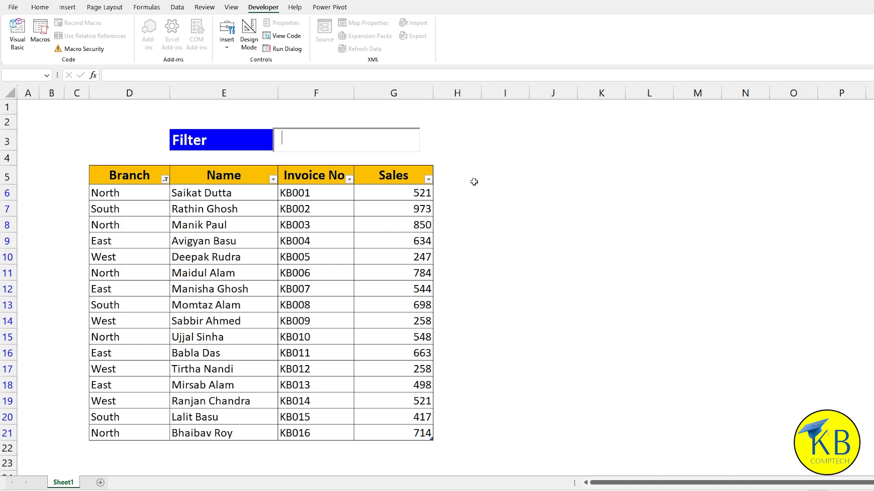
{"action": "type", "text": "no"}
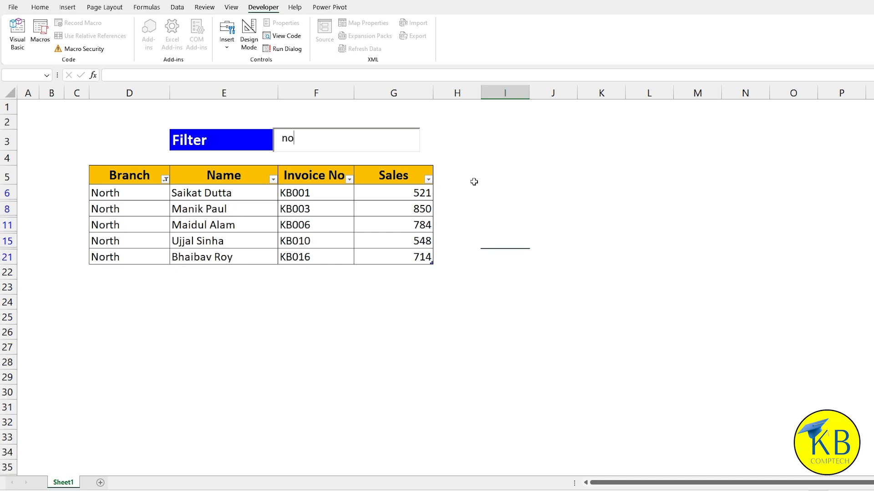
{"action": "key", "text": "BackSpace"}
{"action": "key", "text": "BackSpace"}
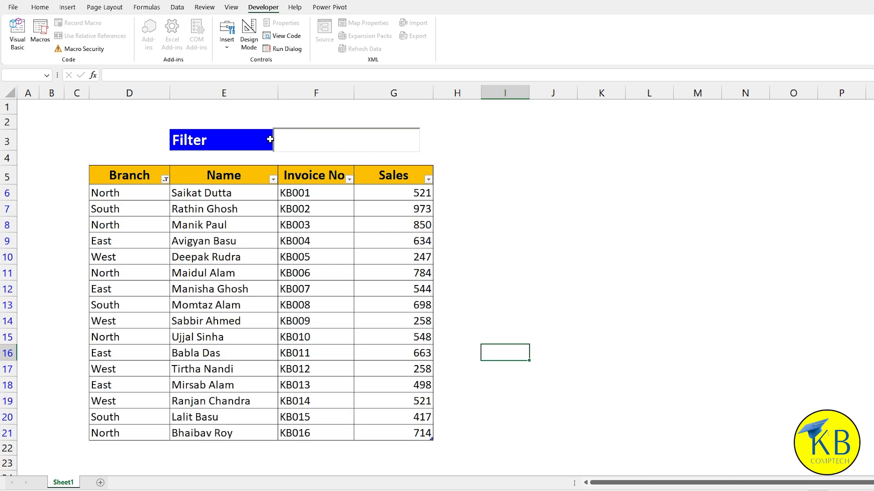
{"action": "type", "text": "w"}
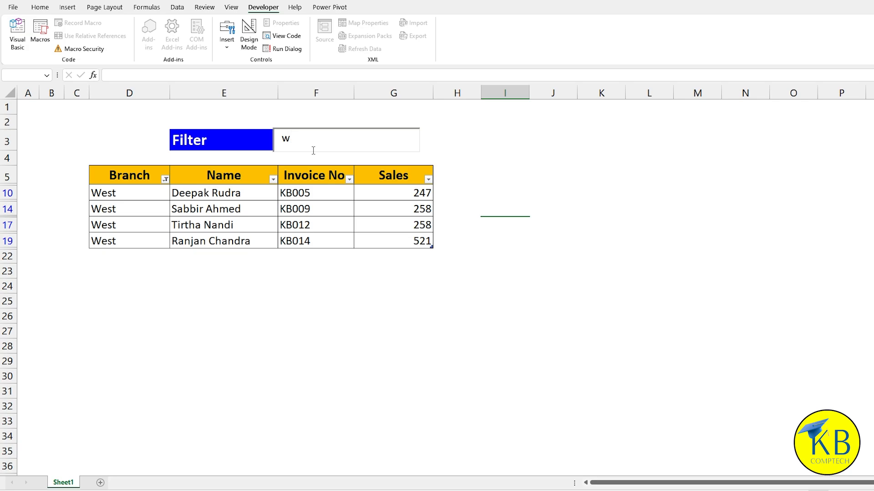
{"action": "key", "text": "BackSpace"}
{"action": "type", "text": "so"}
{"action": "key", "text": "BackSpace"}
{"action": "key", "text": "BackSpace"}
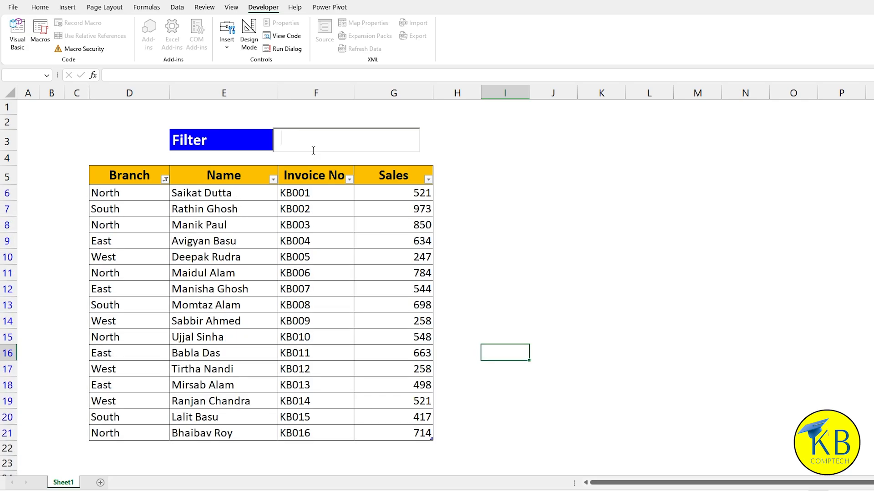
{"action": "type", "text": "ea"}
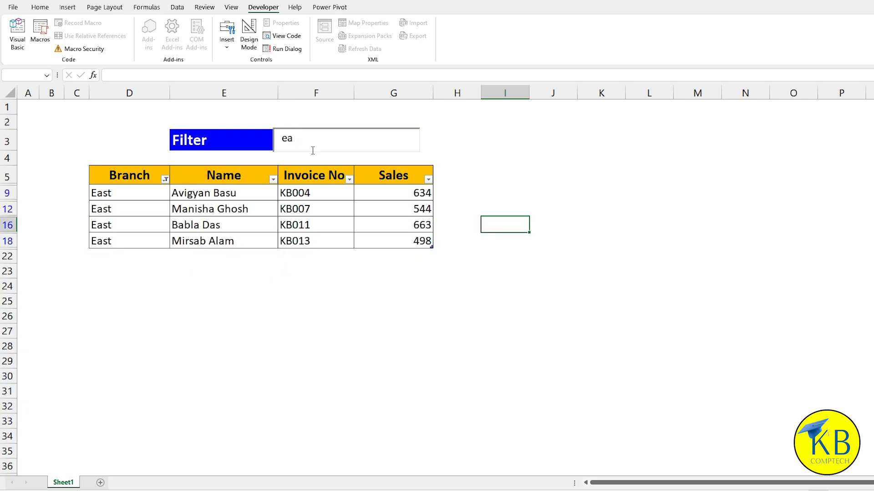
{"action": "key", "text": "BackSpace"}
{"action": "key", "text": "BackSpace"}
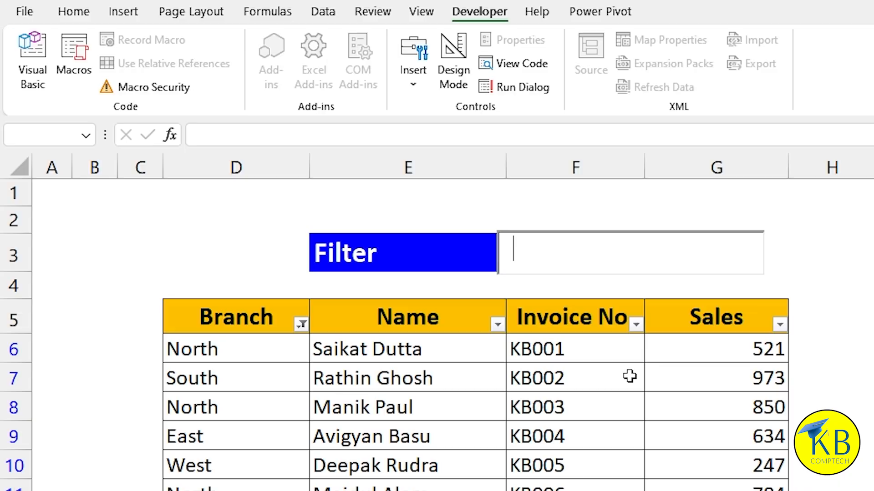
- Save the workbook as DYNAMIC FILTER 2 in the DYNAMIC FILTER folder, using the Excel Macro-Enabled Workbook type
{"action": "left_click", "coordinate": [27, 15]}
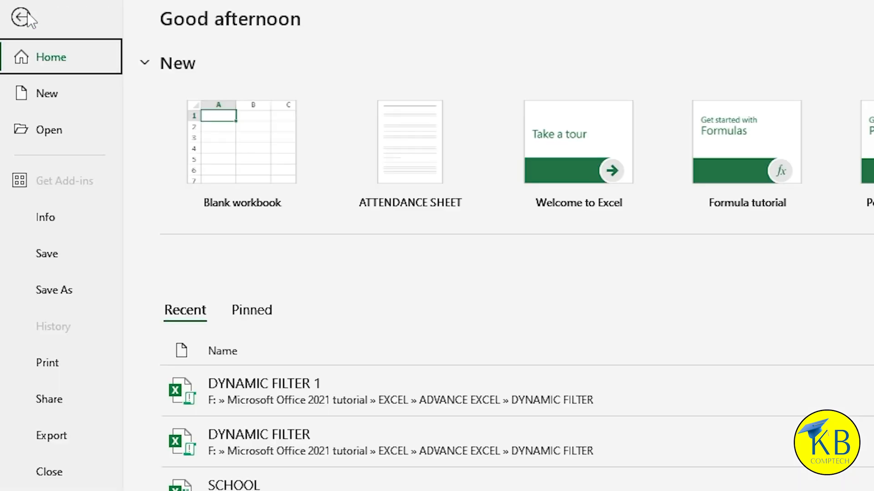
{"action": "left_click", "coordinate": [64, 295]}
{"action": "left_click", "coordinate": [224, 274]}
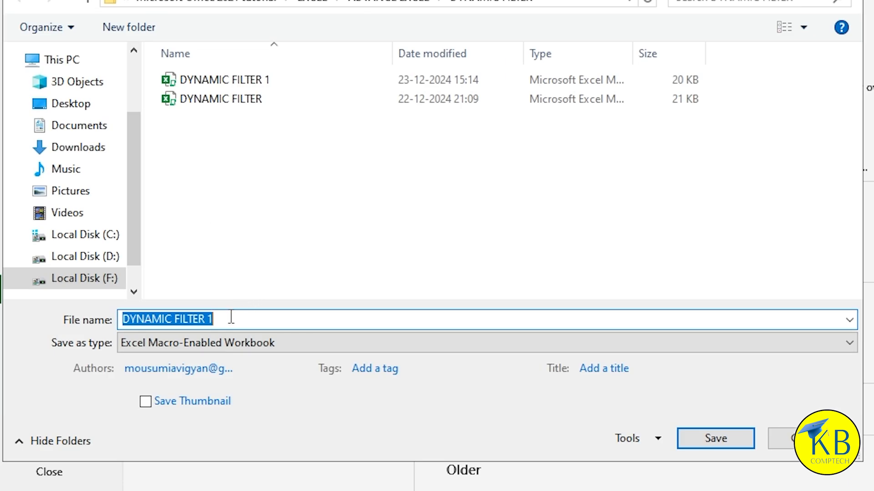
{"action": "left_click", "coordinate": [231, 317]}
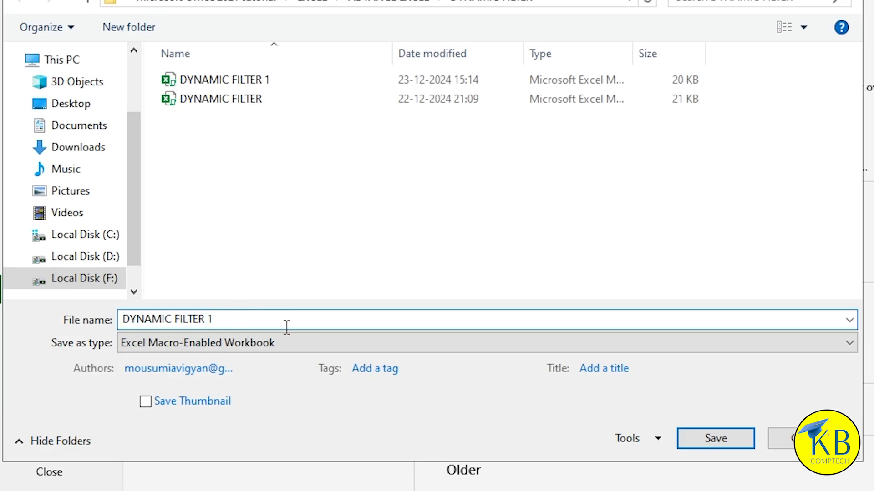
{"action": "type", "text": "2"}
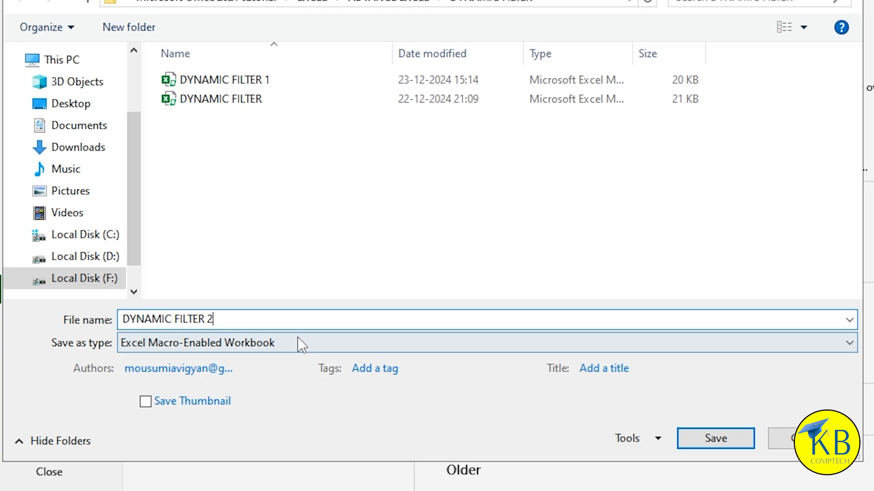
{"action": "left_click", "coordinate": [297, 342]}
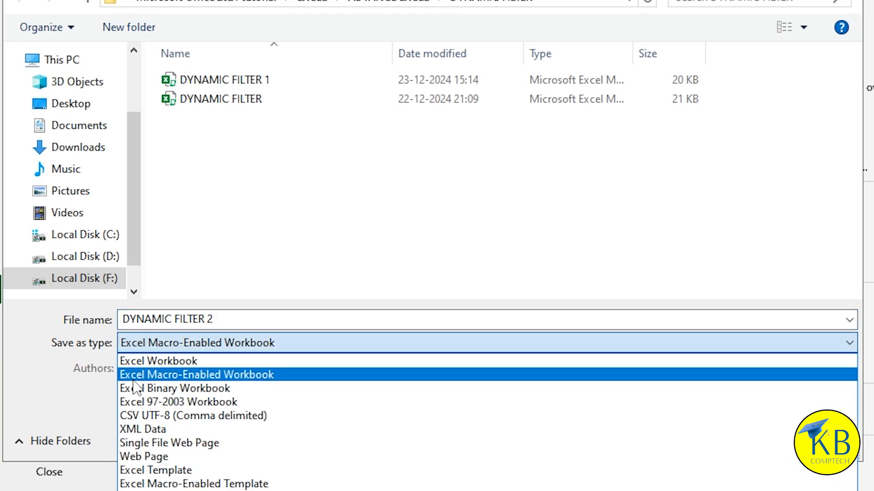
{"action": "left_click", "coordinate": [228, 378]}
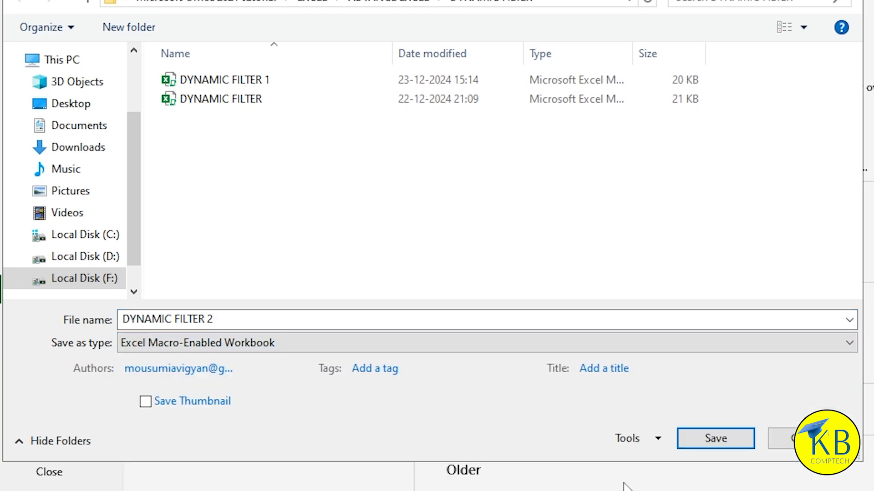
{"action": "left_click", "coordinate": [722, 446]}
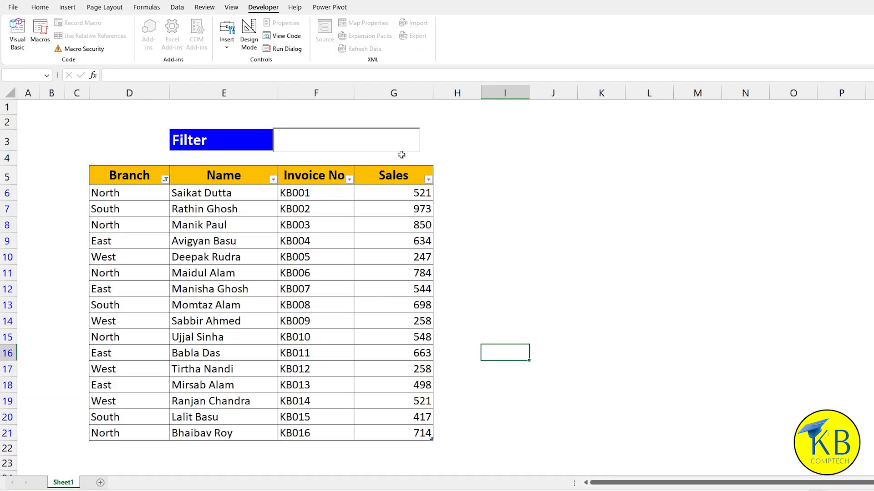